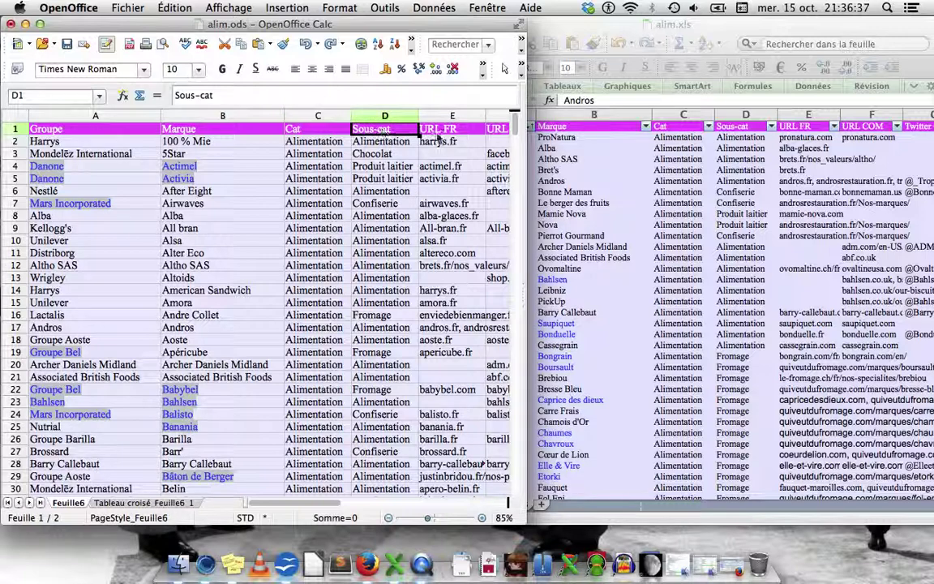
pyautogui.press('Right')
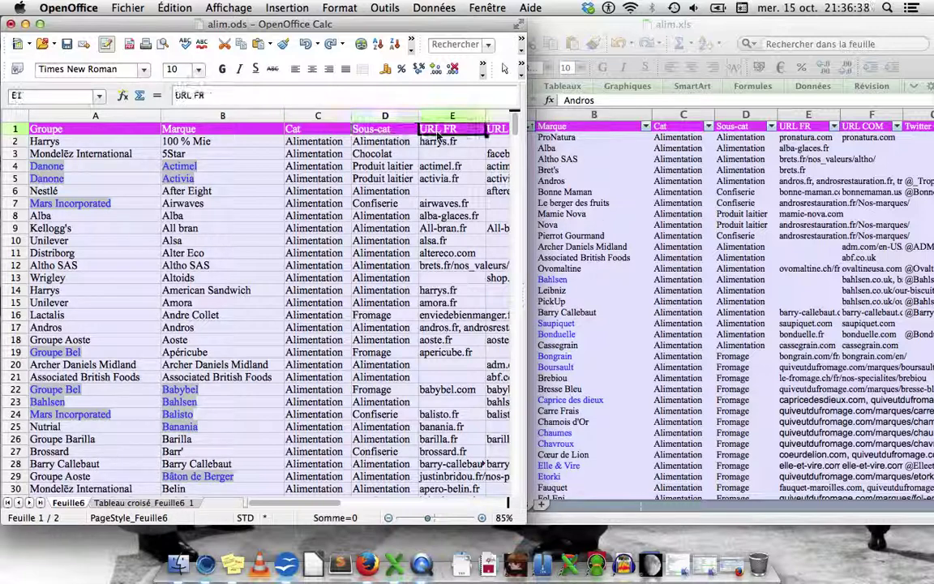
pyautogui.click(81, 141)
pyautogui.click(102, 153)
pyautogui.click(116, 178)
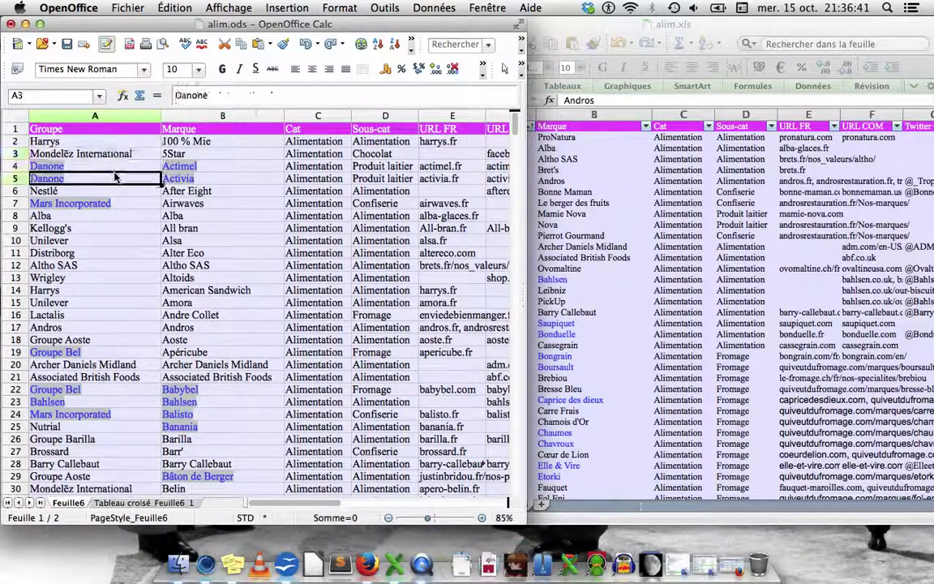
# - Sort the whole brand table by Groupe in ascending order, treating the first row as column labels
pyautogui.click(89, 130)
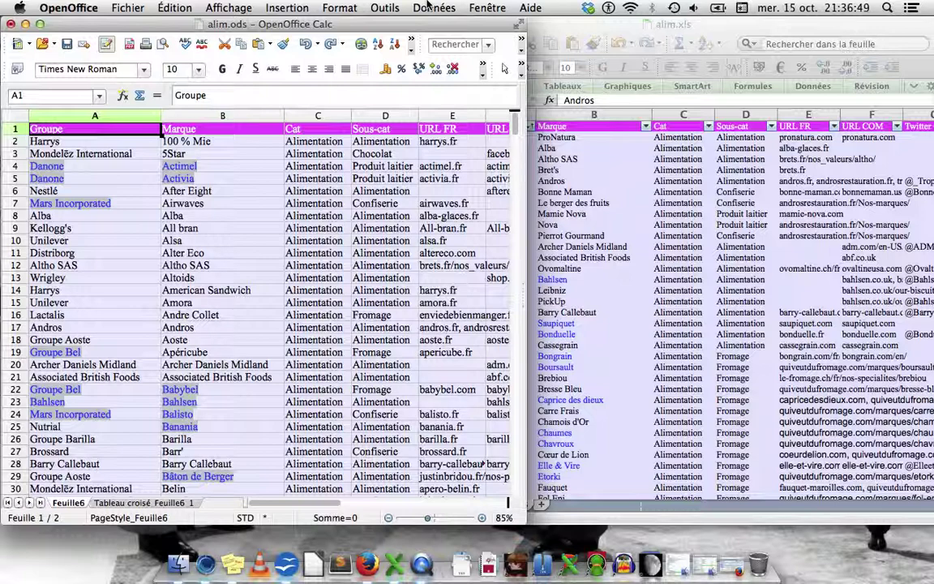
pyautogui.click(430, 7)
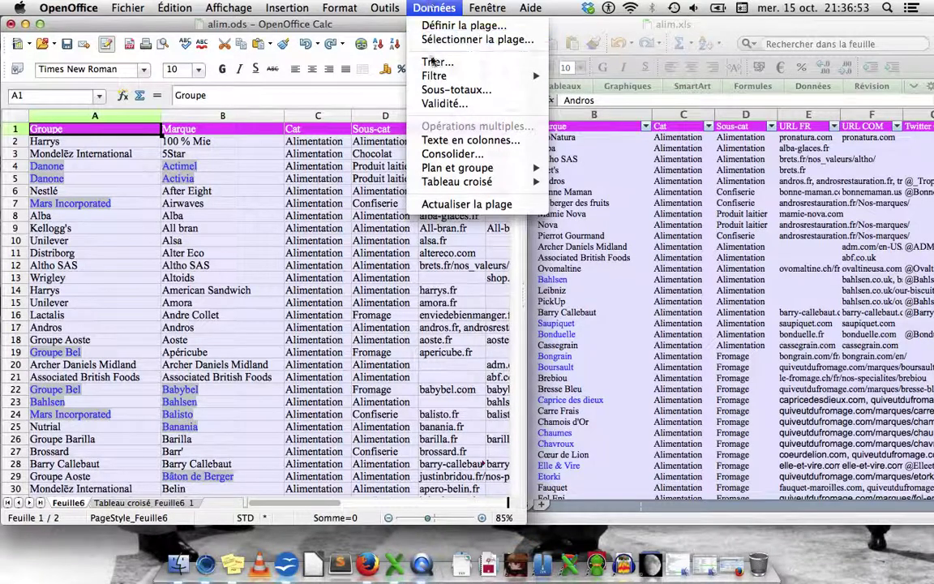
pyautogui.click(445, 72)
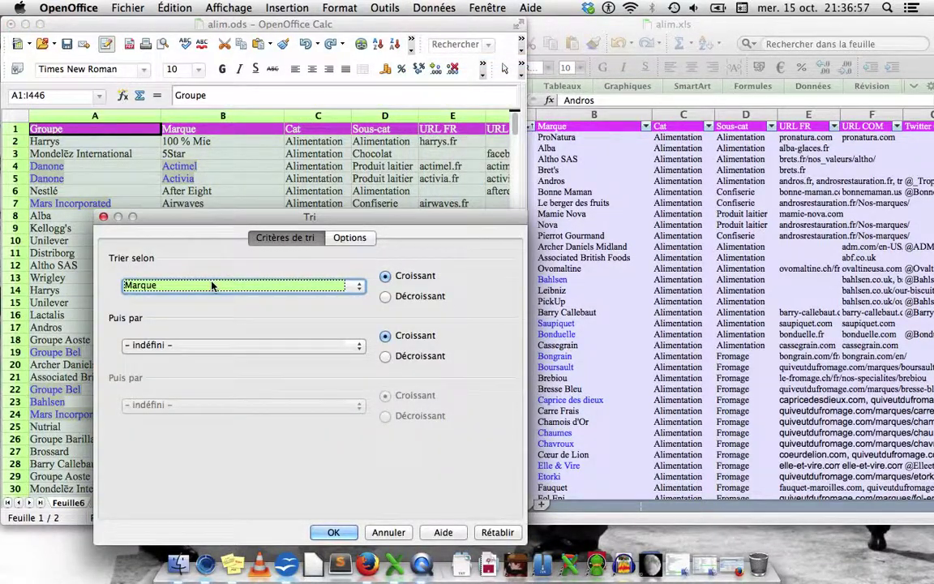
pyautogui.click(212, 286)
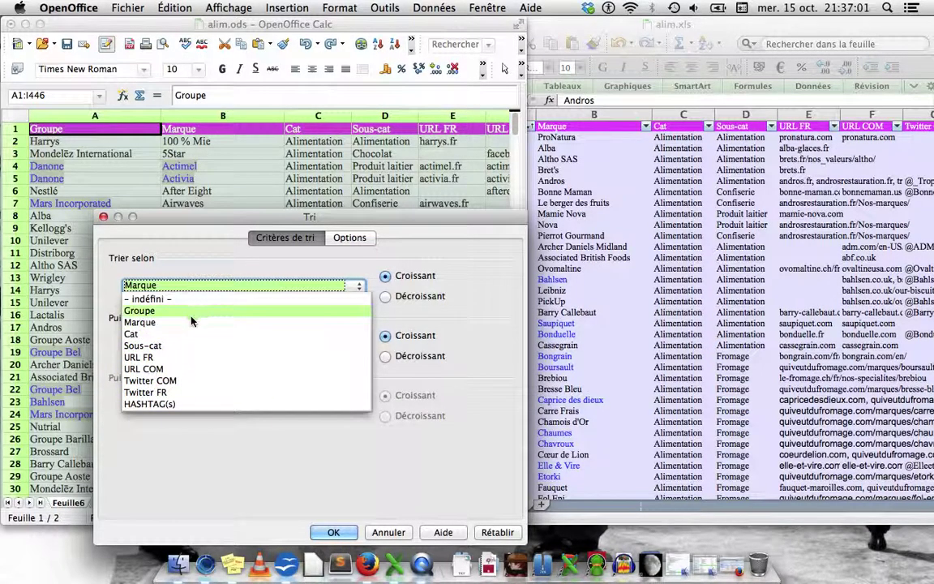
pyautogui.click(186, 369)
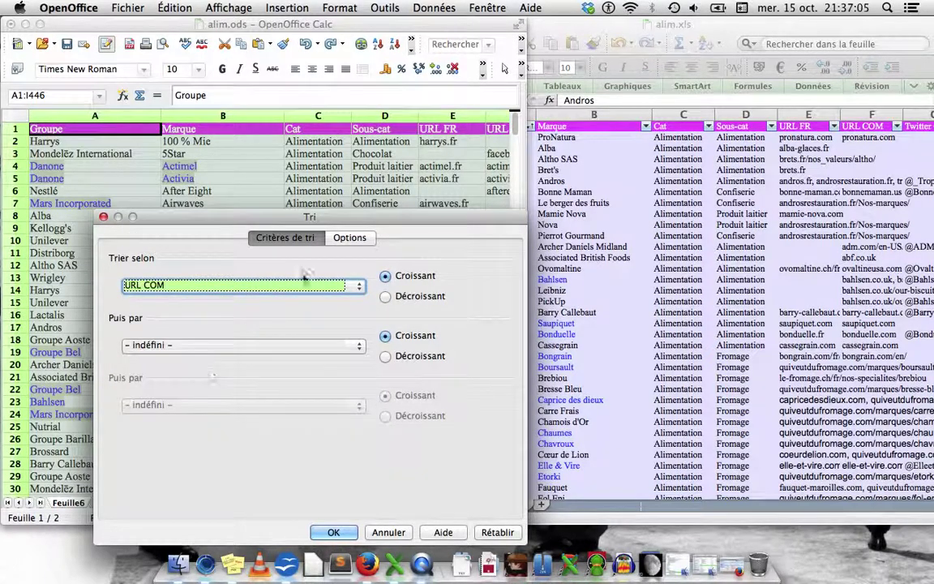
pyautogui.click(350, 238)
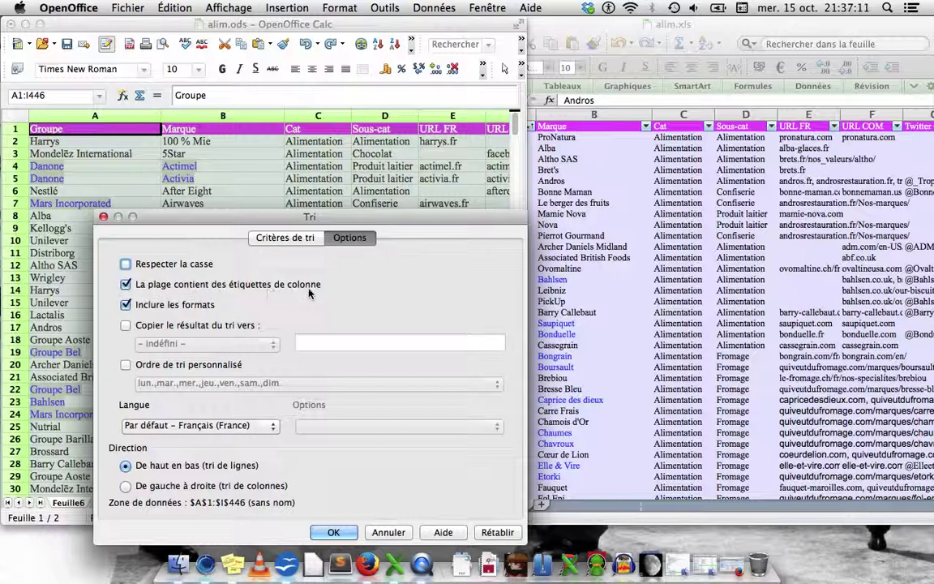
pyautogui.click(294, 240)
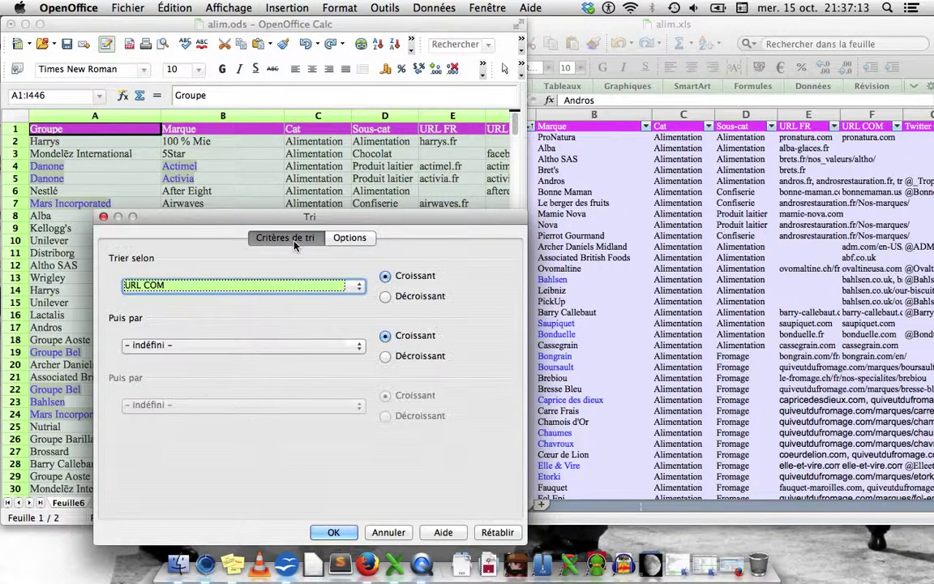
pyautogui.click(184, 285)
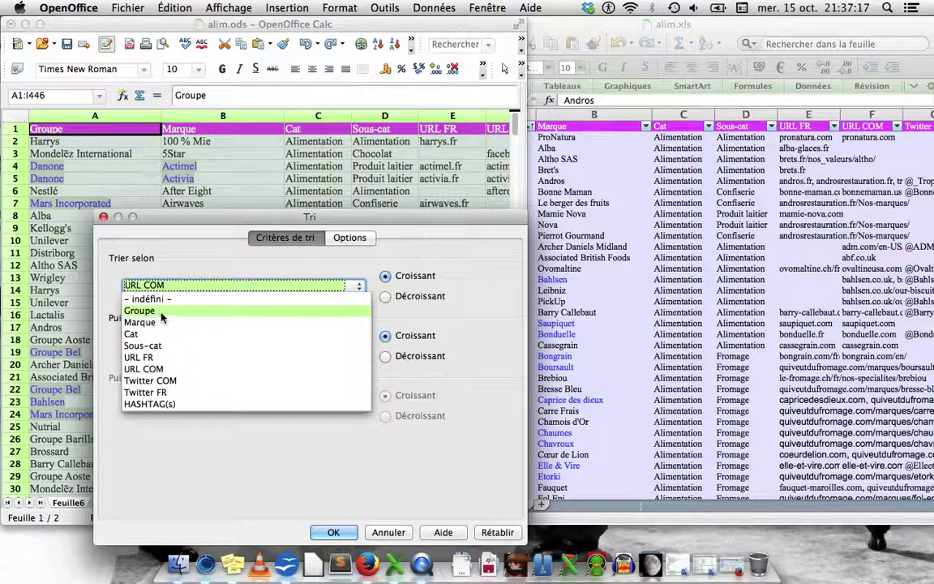
pyautogui.click(150, 307)
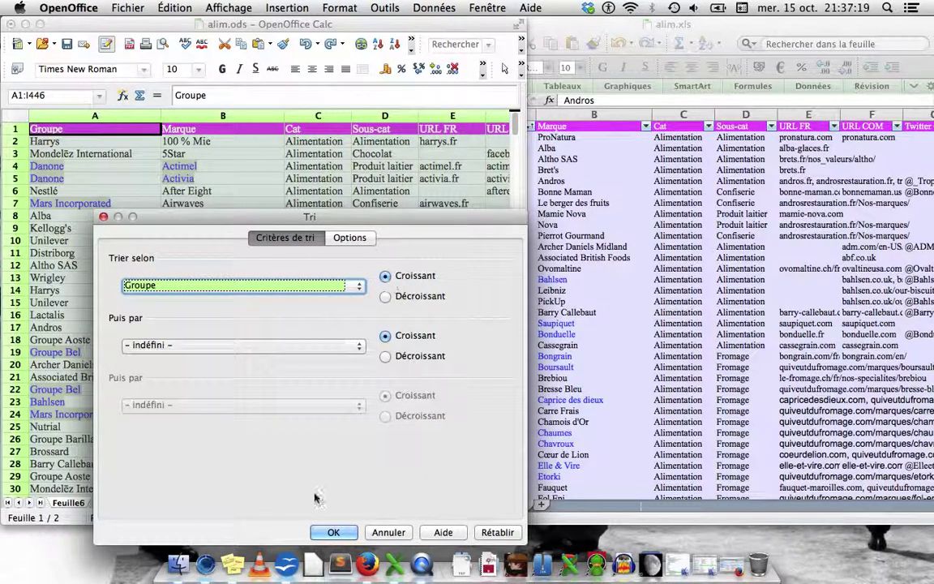
pyautogui.click(336, 532)
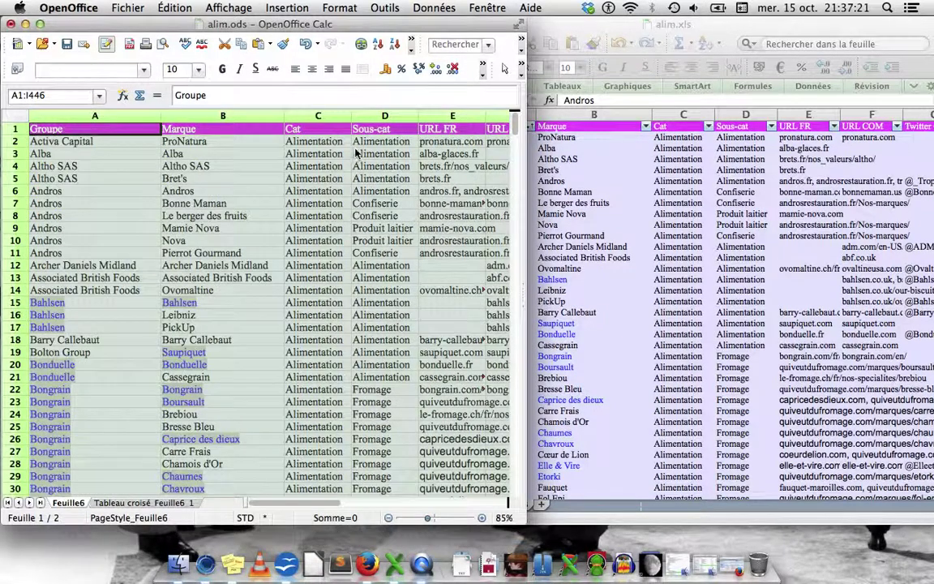
# - Select the Andros entries in A6:A11 and change the status bar function to NBVAL
pyautogui.click(168, 216)
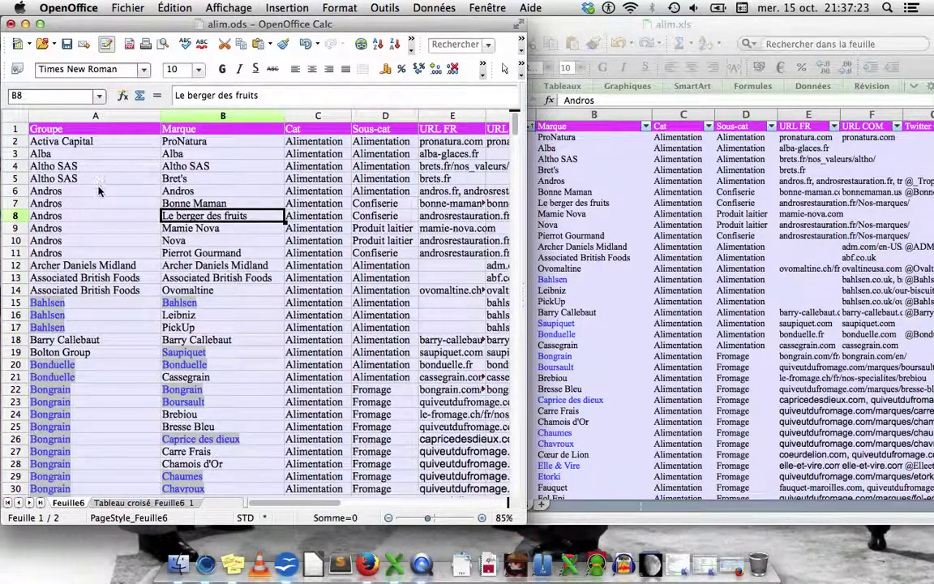
pyautogui.moveTo(100, 195); pyautogui.dragTo(92, 264)
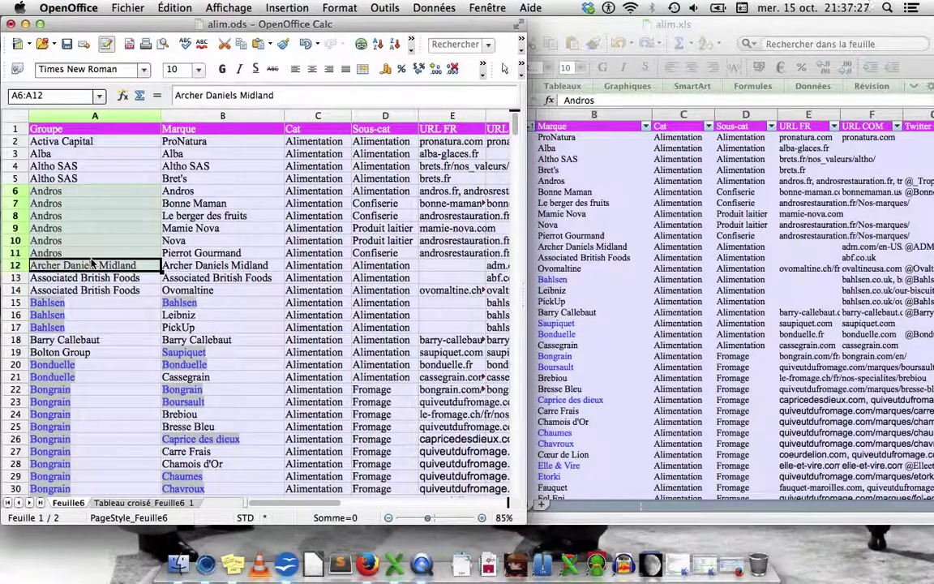
pyautogui.click(106, 190)
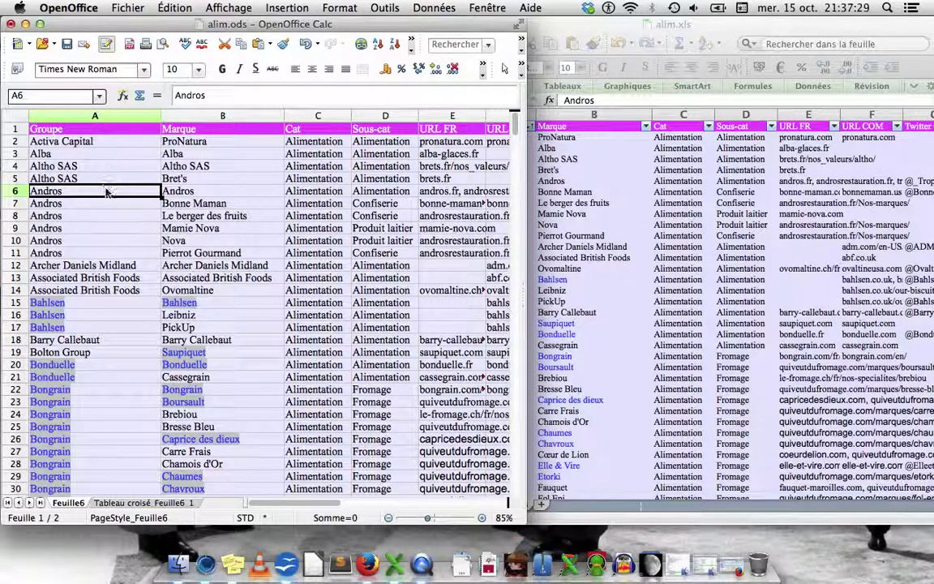
pyautogui.moveTo(106, 190); pyautogui.dragTo(103, 257)
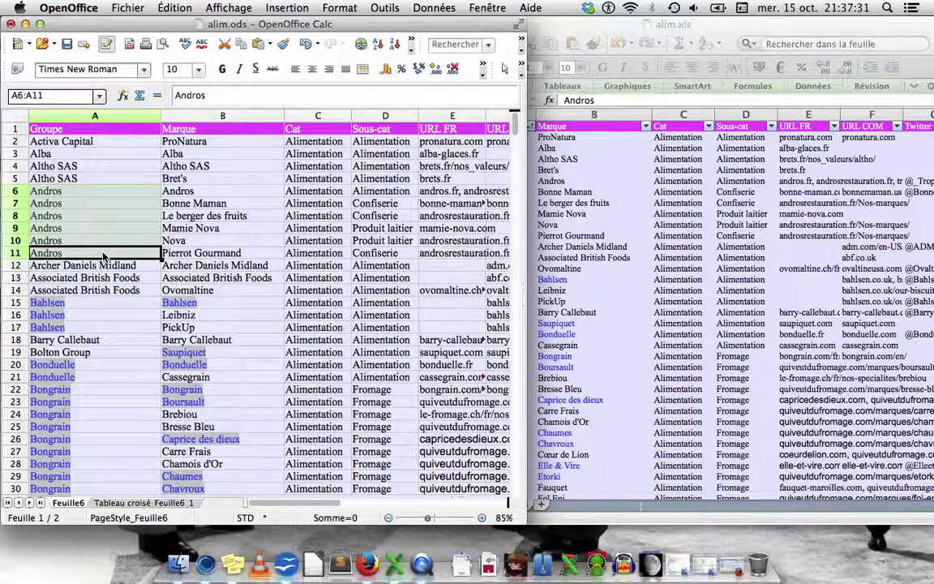
pyautogui.rightClick(333, 523)
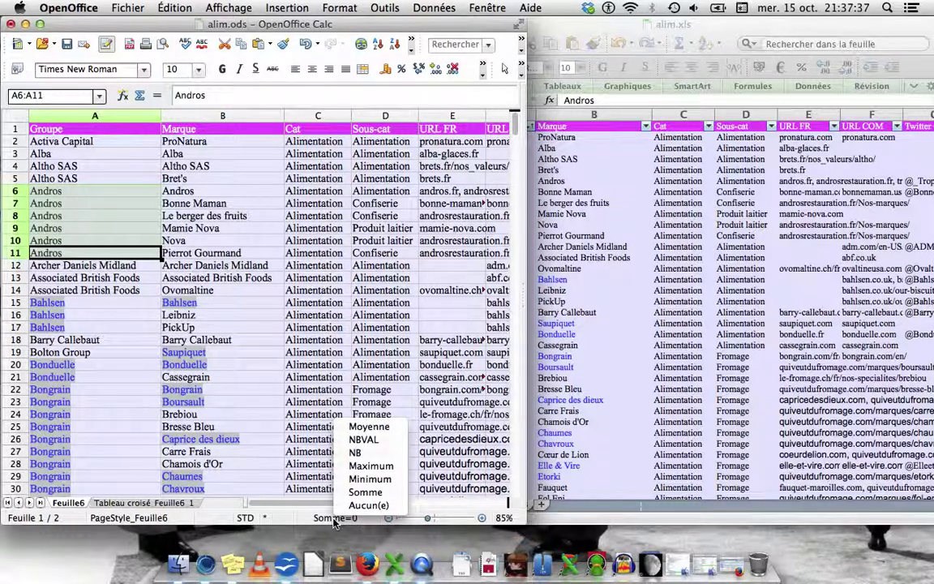
pyautogui.click(362, 442)
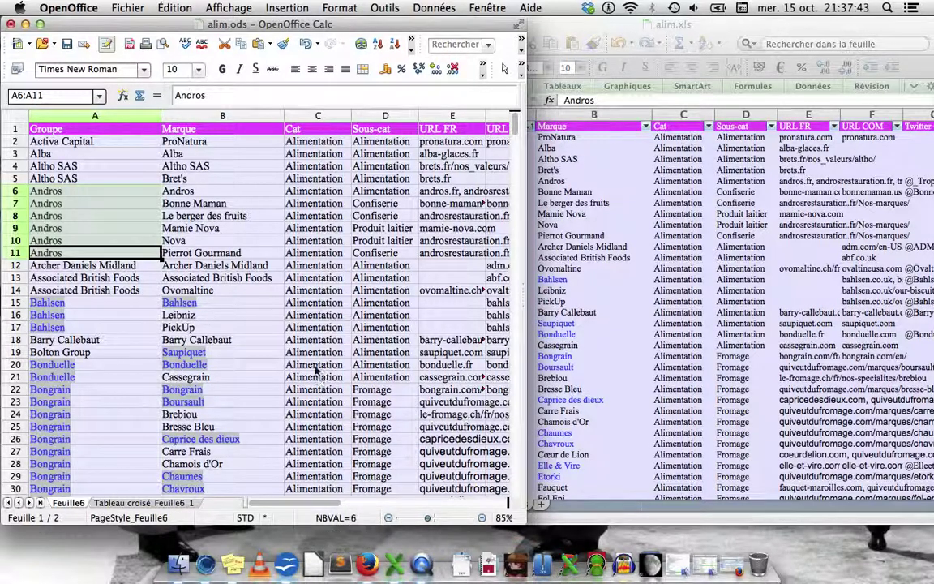
# - Count the Bongrain entries in the Groupe column by selecting A22:A44
pyautogui.click(90, 352)
pyautogui.scroll(-3, 128, 353)
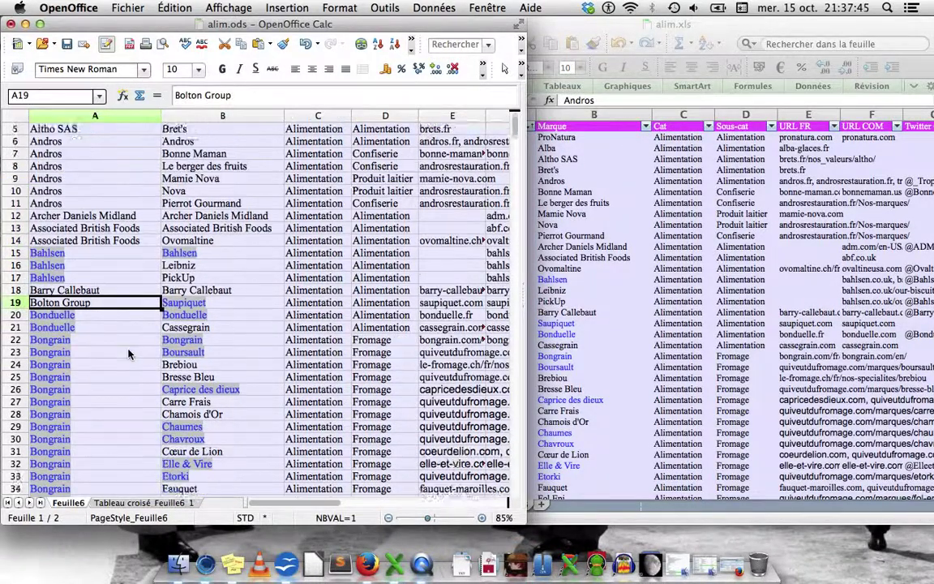
pyautogui.scroll(-4, 128, 354)
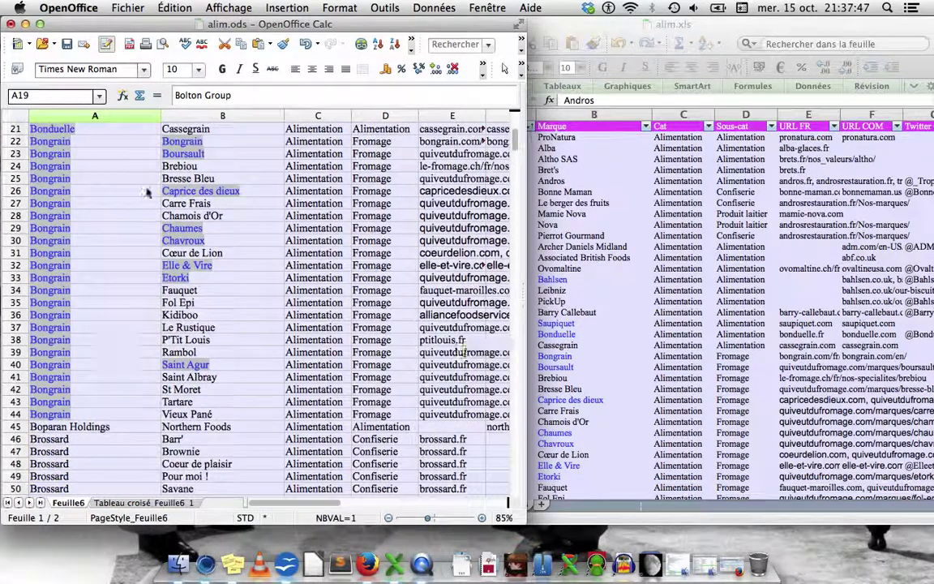
pyautogui.click(120, 143)
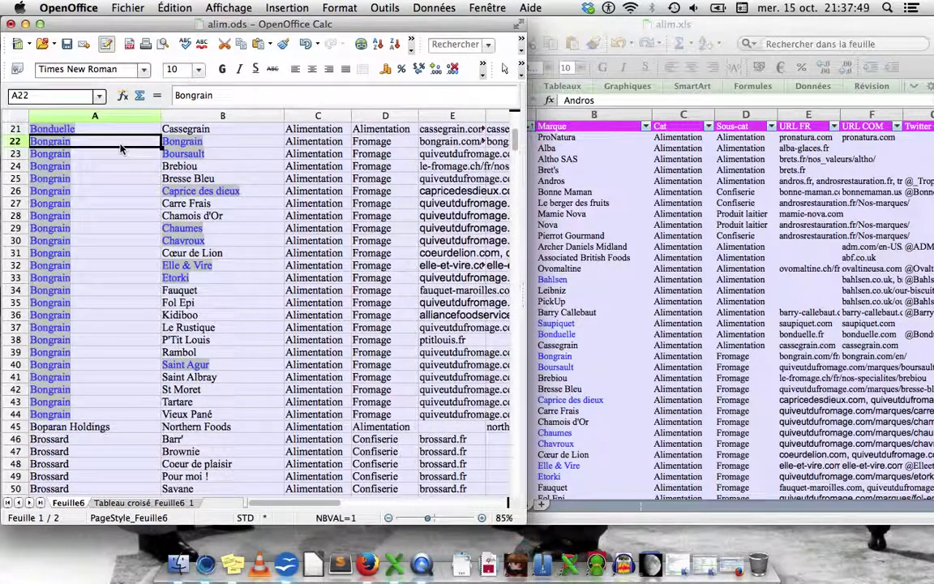
pyautogui.keyDown('shift'); pyautogui.click(105, 416); pyautogui.keyUp('shift')
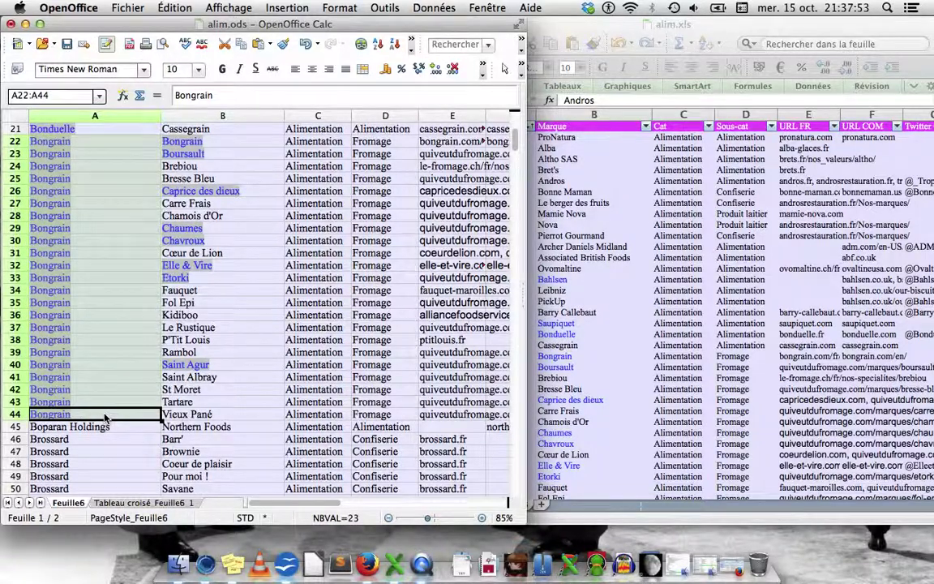
# - Sort the table by Groupe and then by Sous-cat, both in ascending order
pyautogui.click(361, 266)
pyautogui.scroll(7, 306, 194)
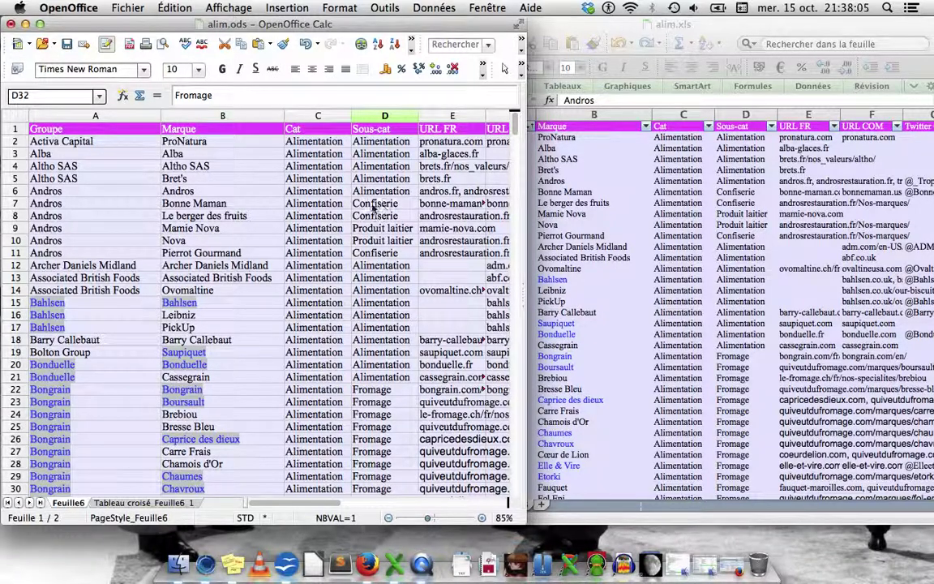
pyautogui.click(87, 127)
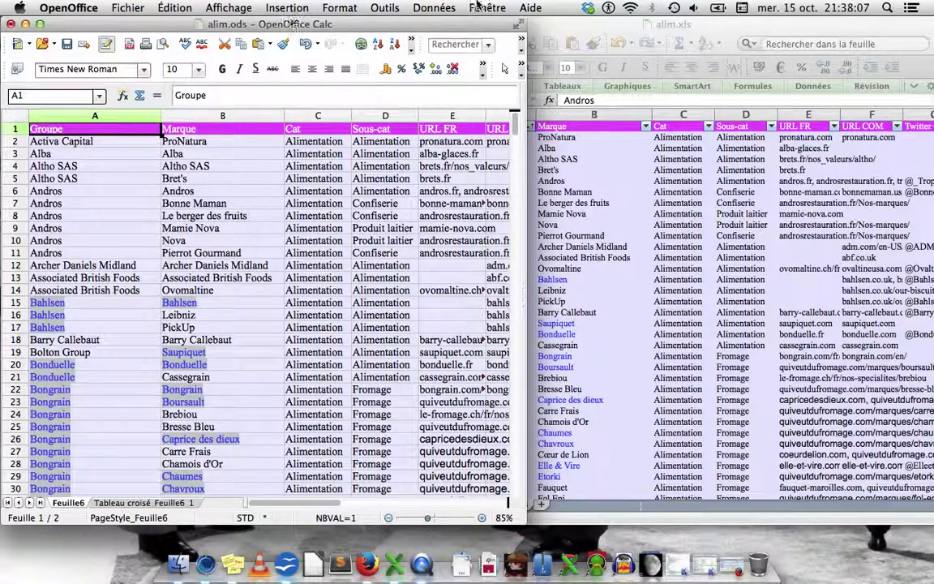
pyautogui.click(429, 8)
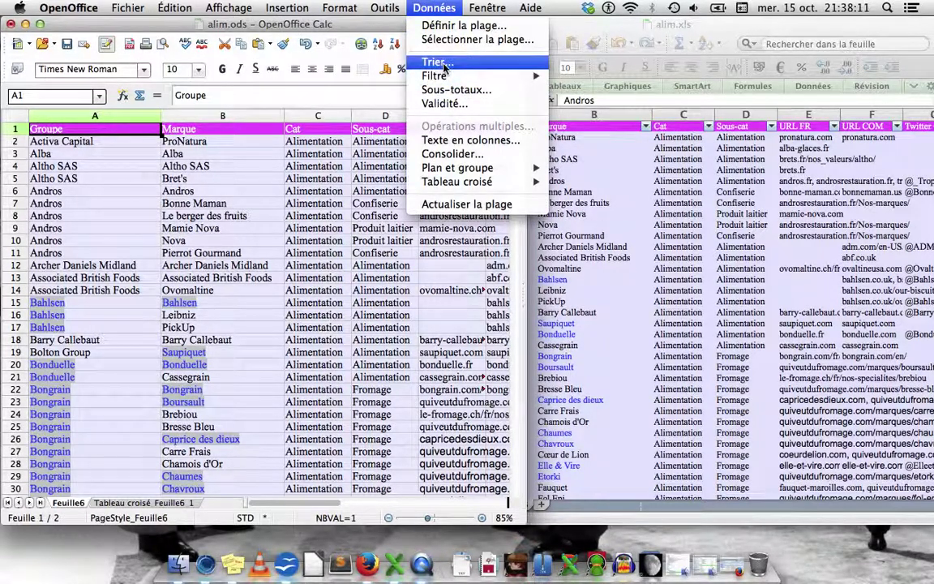
pyautogui.click(437, 63)
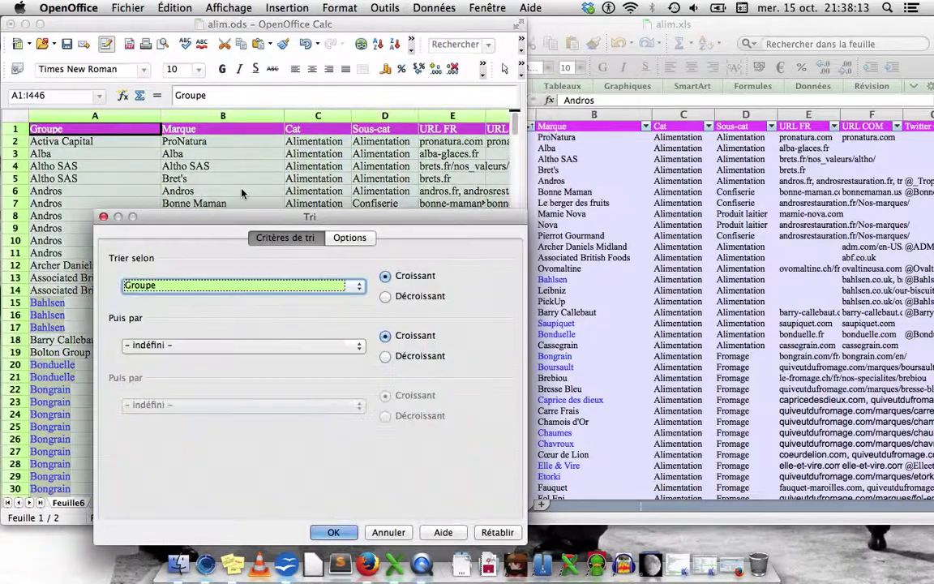
pyautogui.click(218, 345)
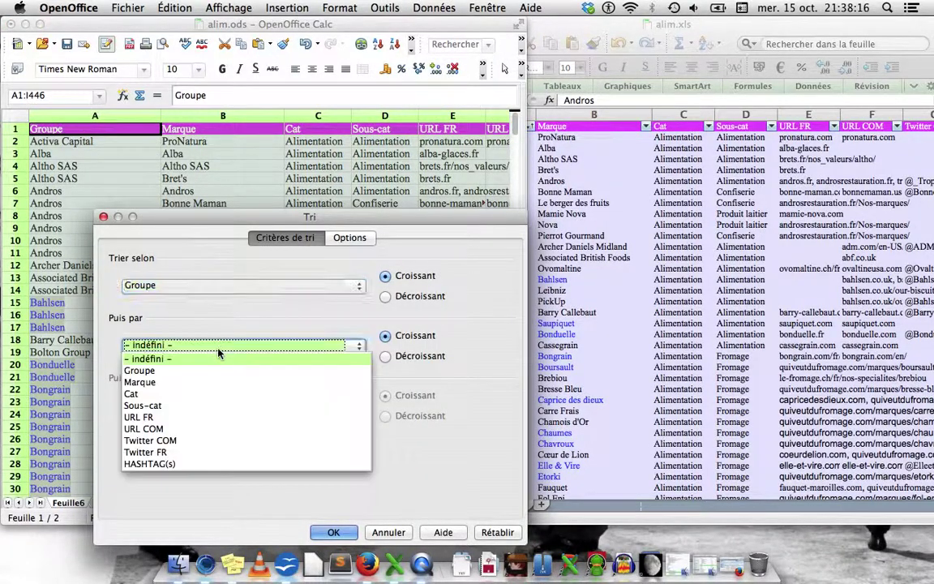
pyautogui.click(194, 410)
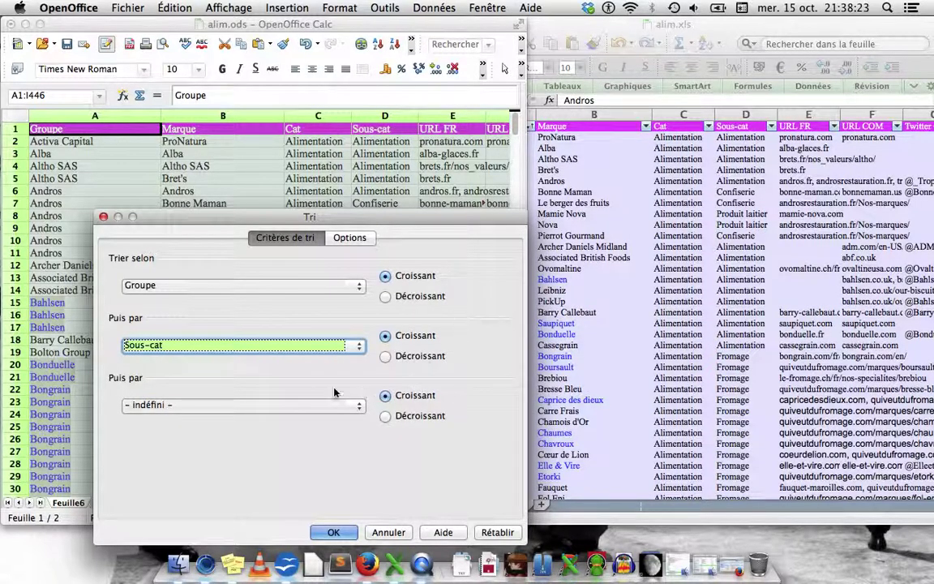
pyautogui.click(334, 532)
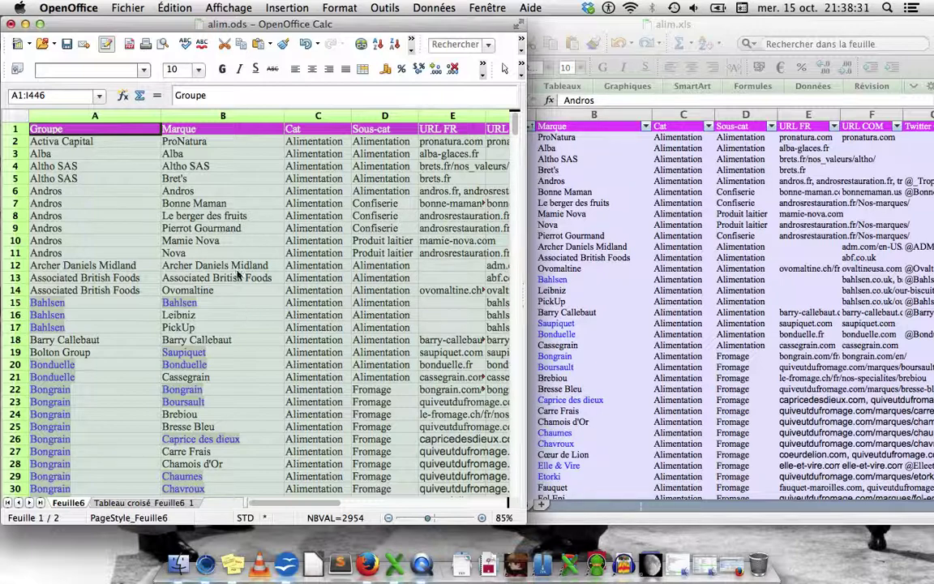
pyautogui.scroll(-2, 267, 358)
pyautogui.scroll(-14, 268, 359)
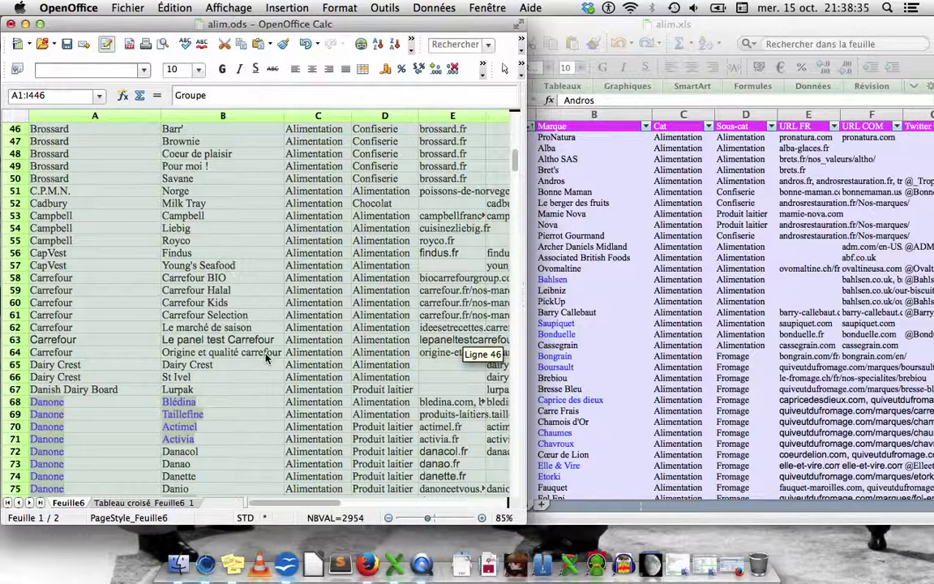
pyautogui.scroll(15, 266, 359)
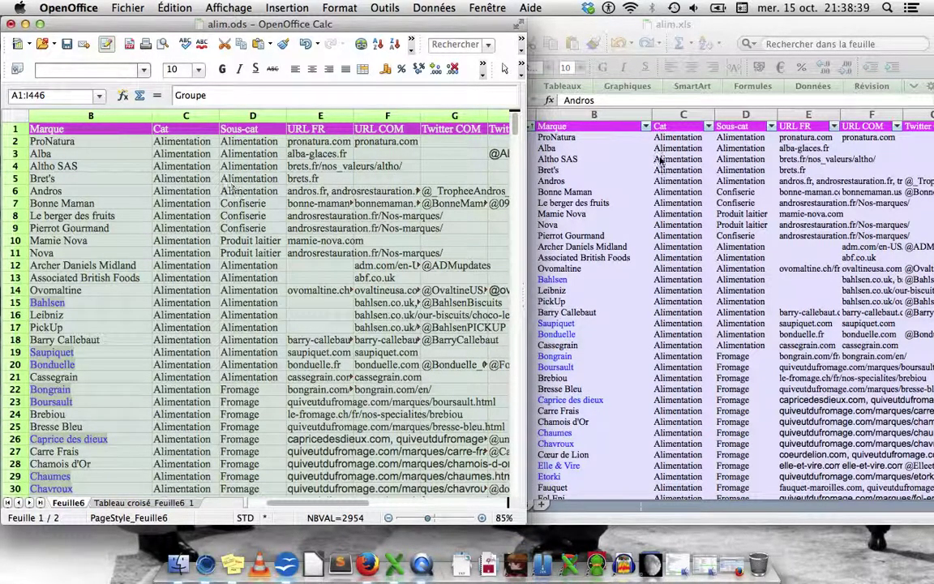
# - Switch to Excel and examine the column and order choices in the Sort dialog for the Groupe level, leaving the table unsorted
pyautogui.click(681, 199)
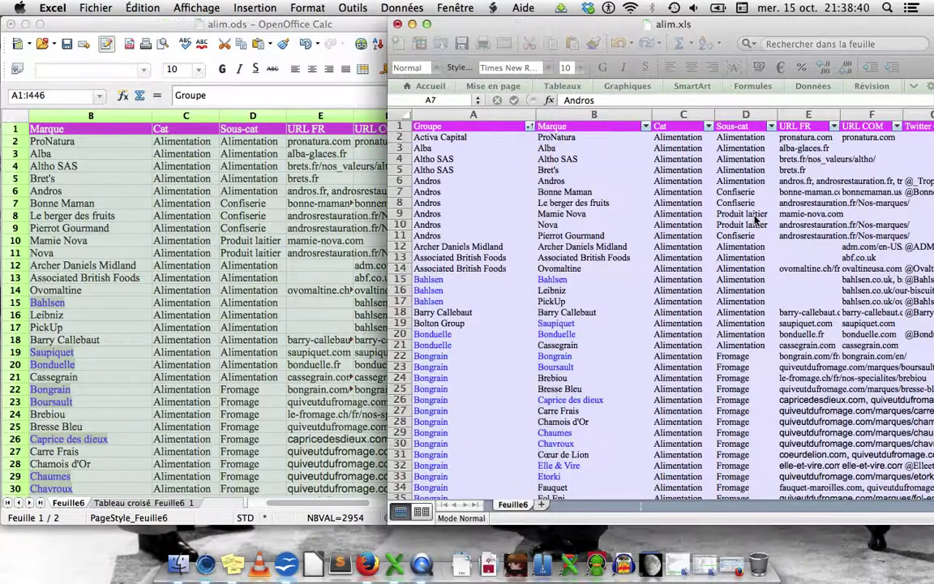
pyautogui.click(585, 181)
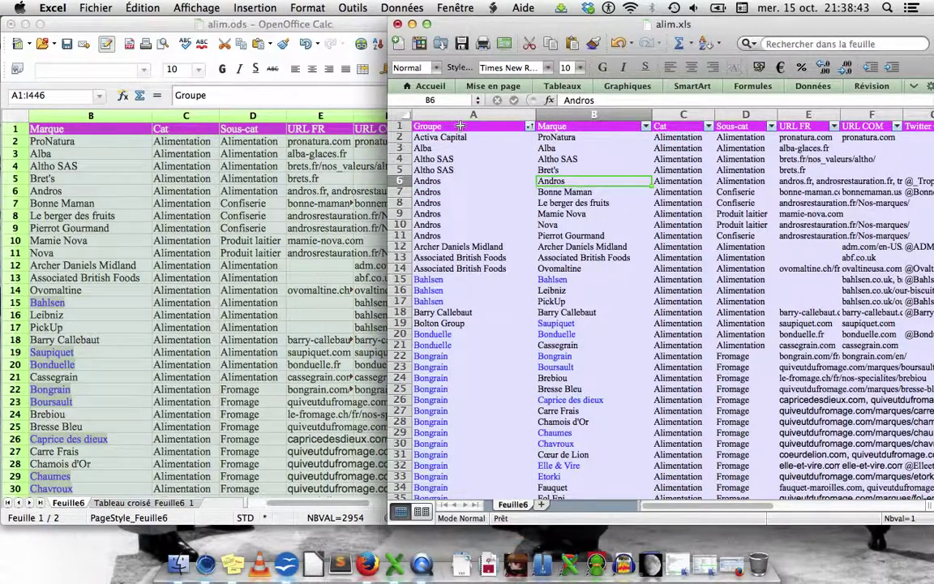
pyautogui.click(459, 126)
pyautogui.click(401, 9)
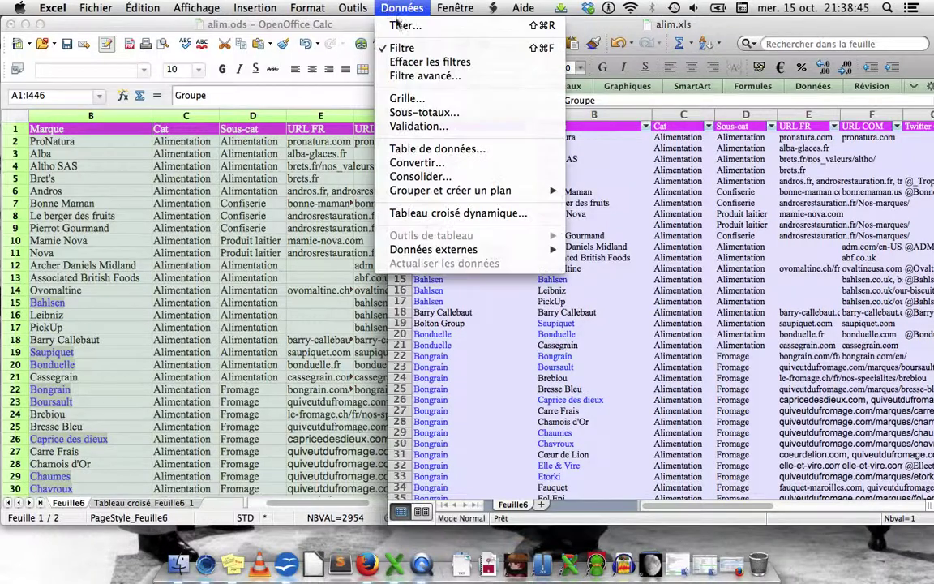
pyautogui.click(406, 27)
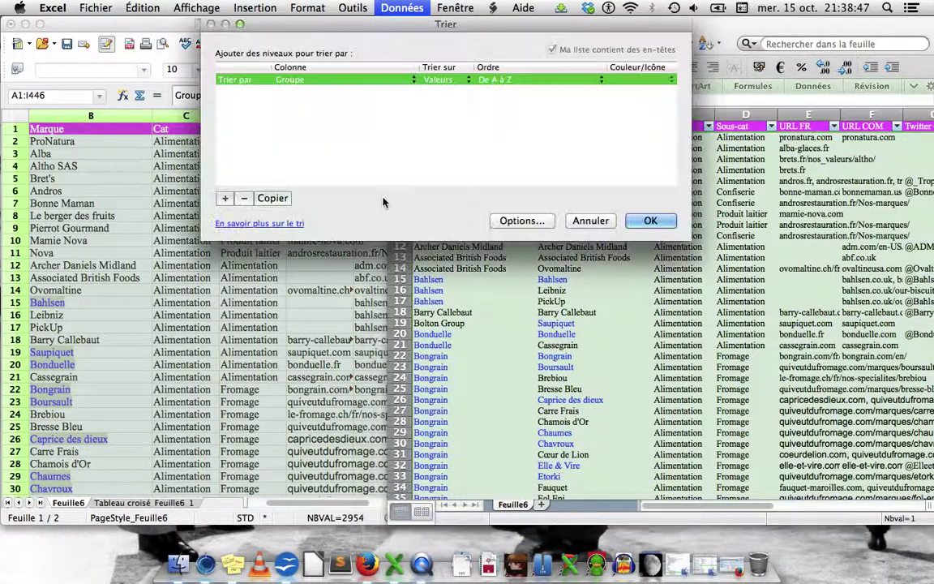
pyautogui.click(315, 81)
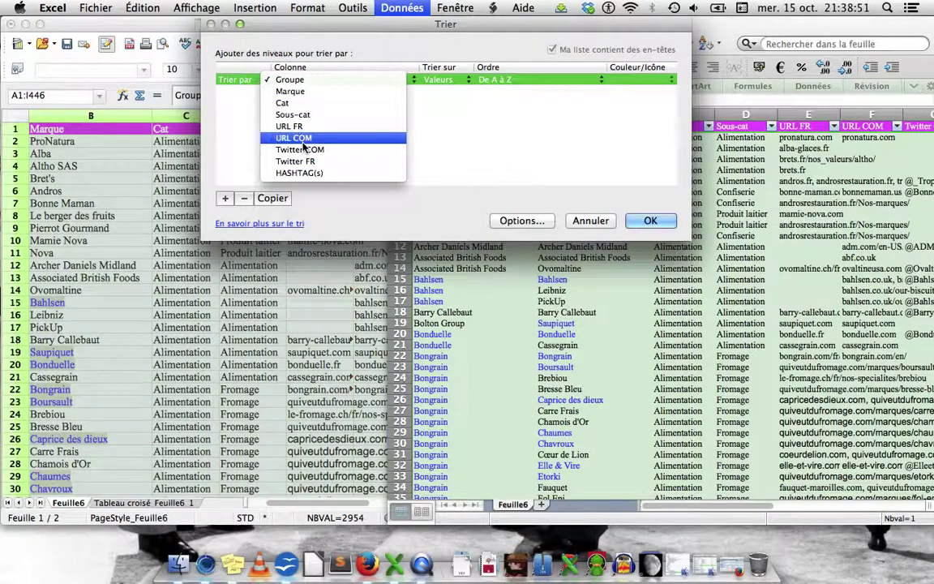
pyautogui.click(543, 87)
pyautogui.click(542, 81)
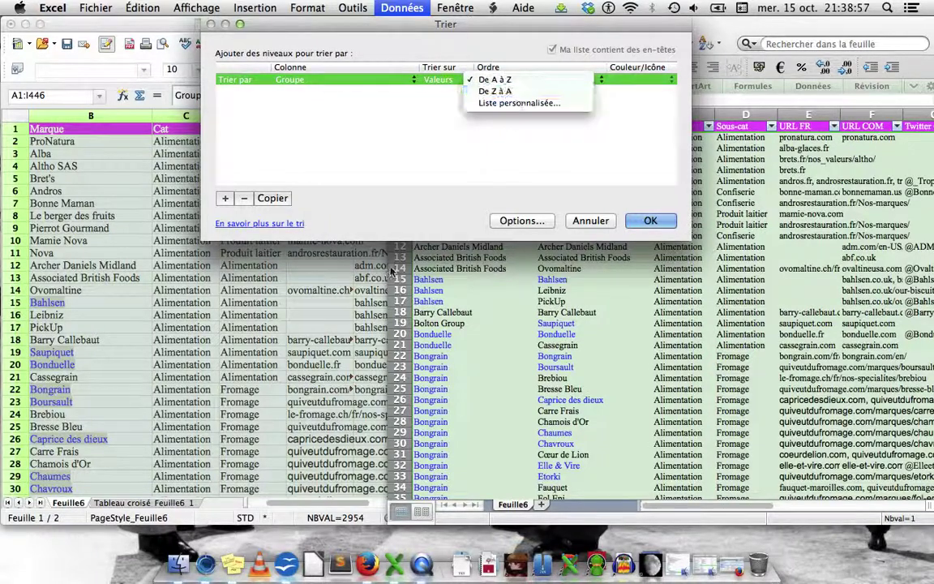
pyautogui.click(477, 233)
pyautogui.click(590, 221)
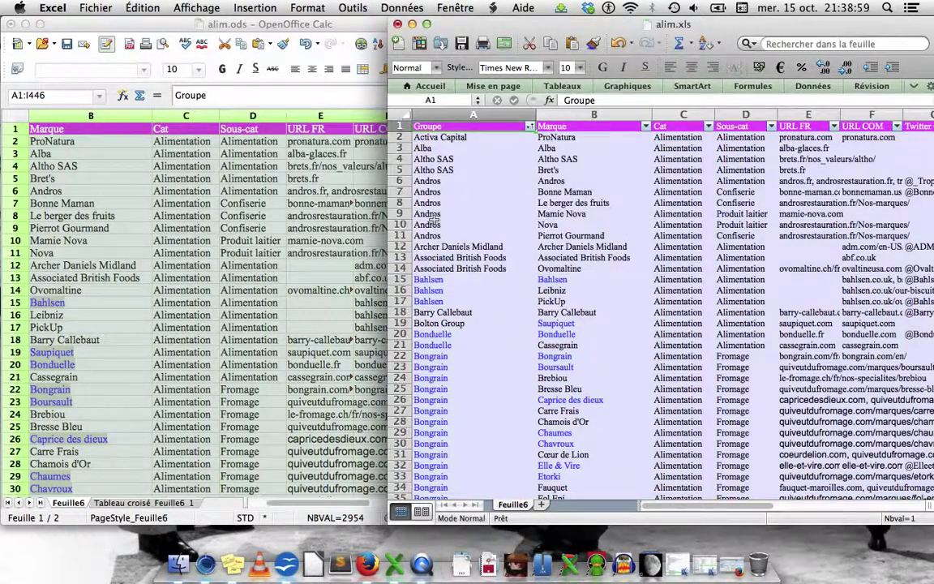
# - Switch to OpenOffice Calc and turn on AutoFilter for the brand table from its Marque header cell
pyautogui.click(253, 213)
pyautogui.click(163, 166)
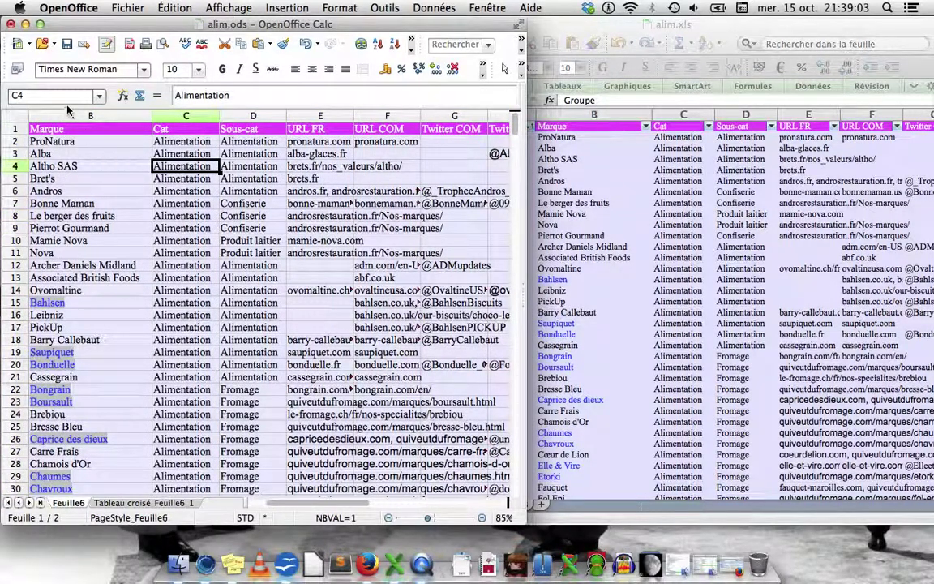
pyautogui.click(84, 130)
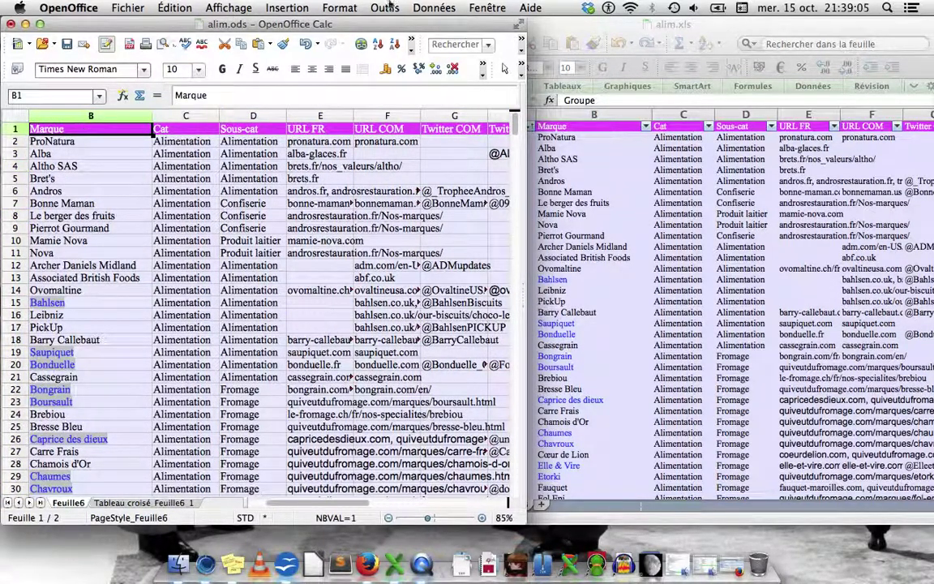
pyautogui.click(427, 8)
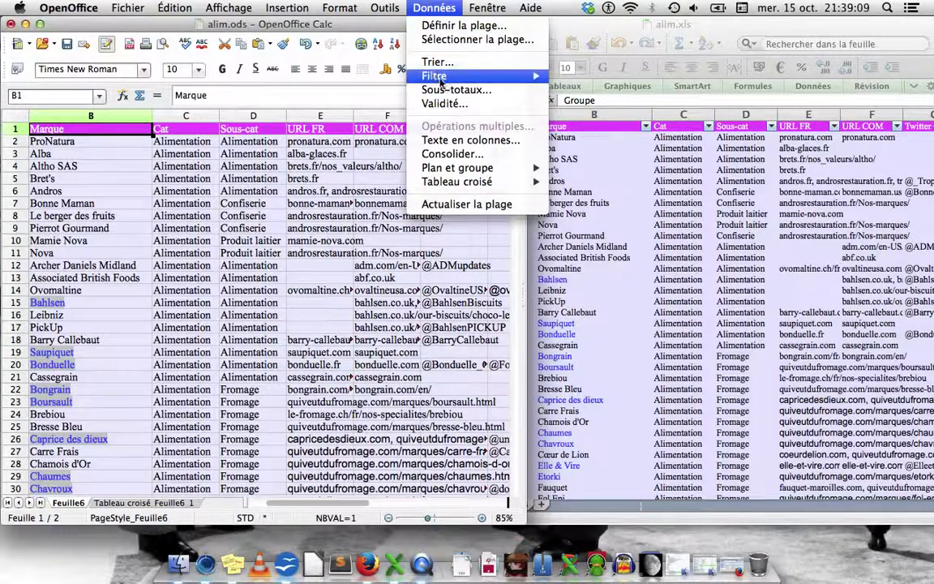
pyautogui.moveTo(441, 79)
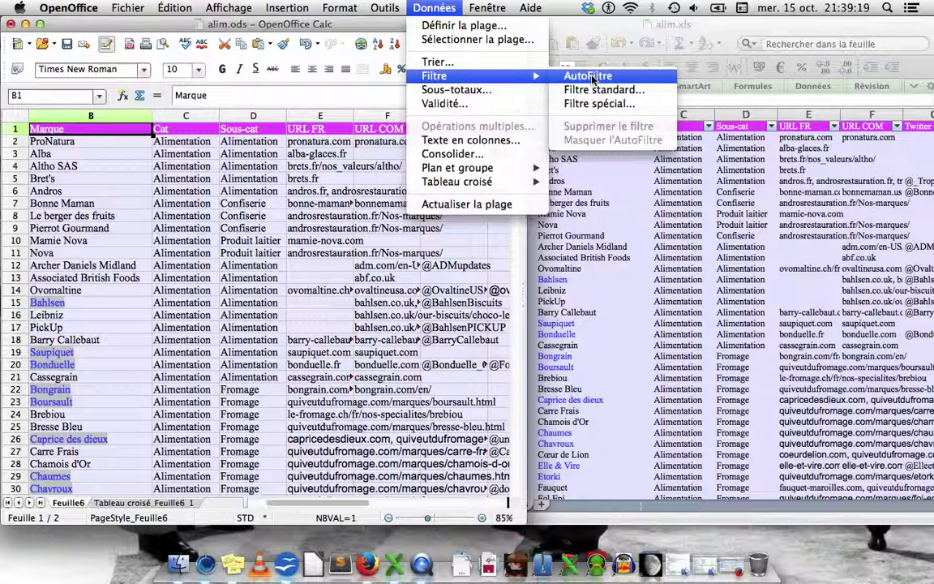
pyautogui.click(589, 76)
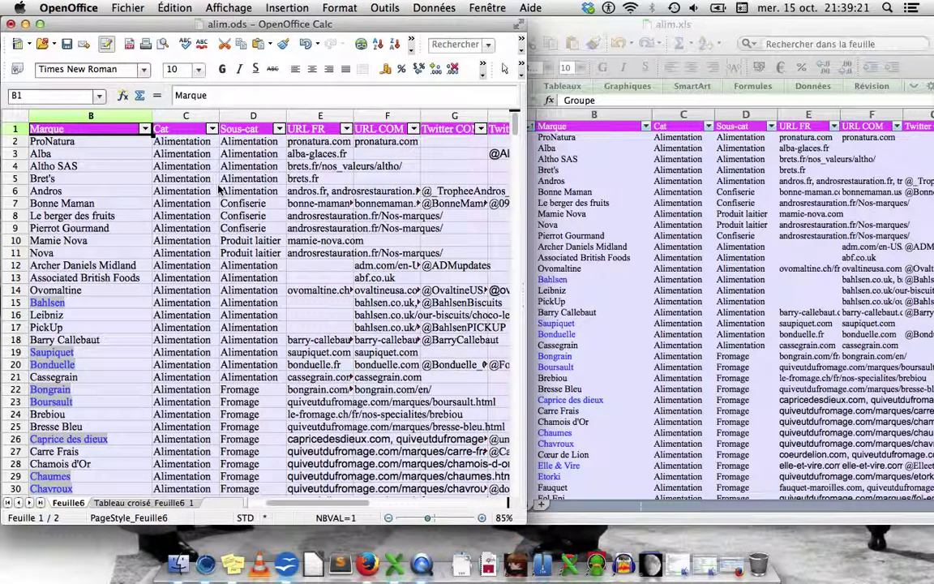
# - Filter the Marque column to show only the After Eight brand
pyautogui.click(145, 129)
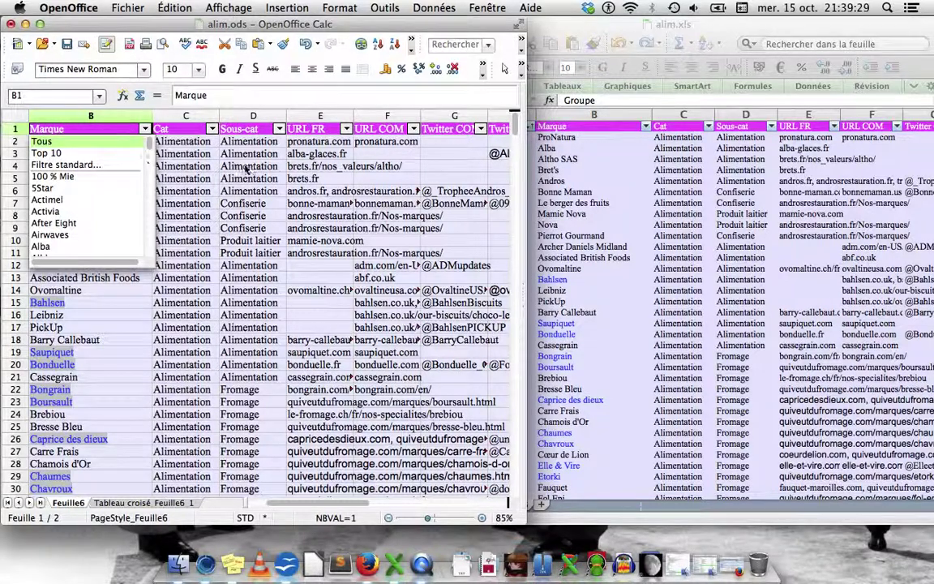
pyautogui.click(175, 164)
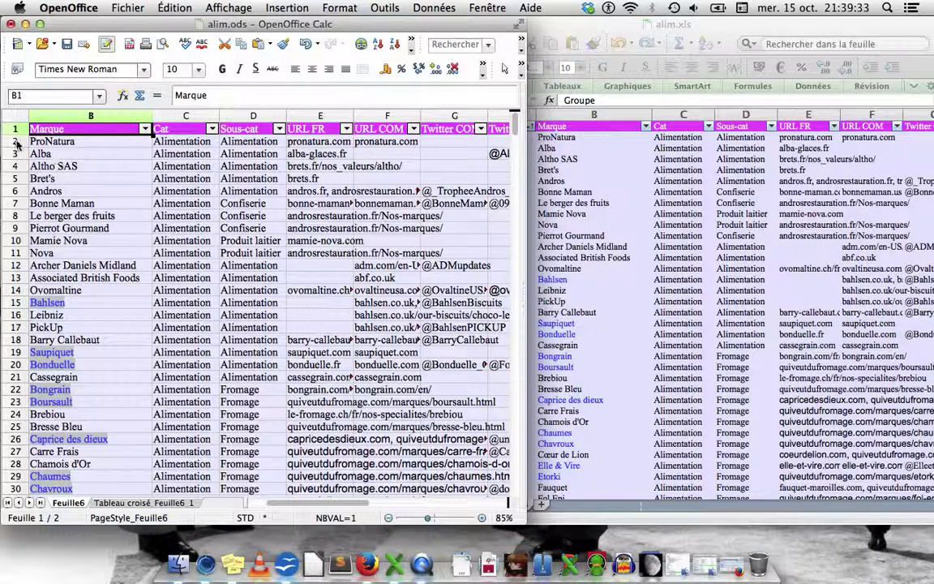
pyautogui.click(146, 130)
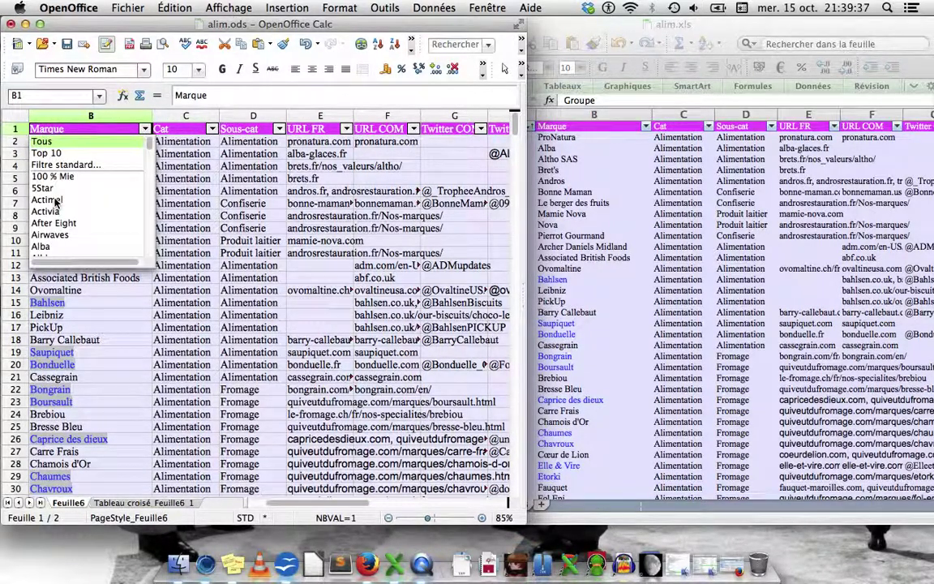
pyautogui.scroll(-2, 108, 215)
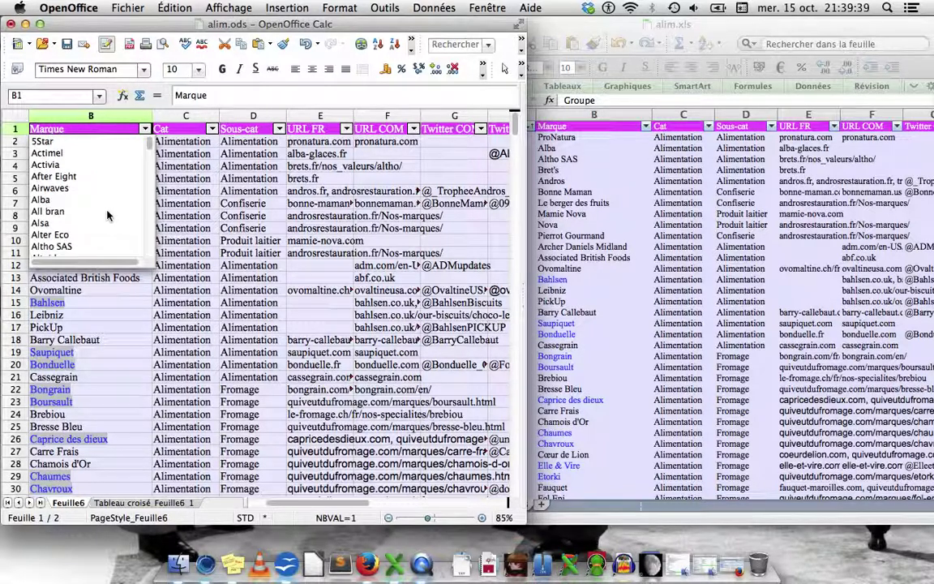
pyautogui.click(52, 177)
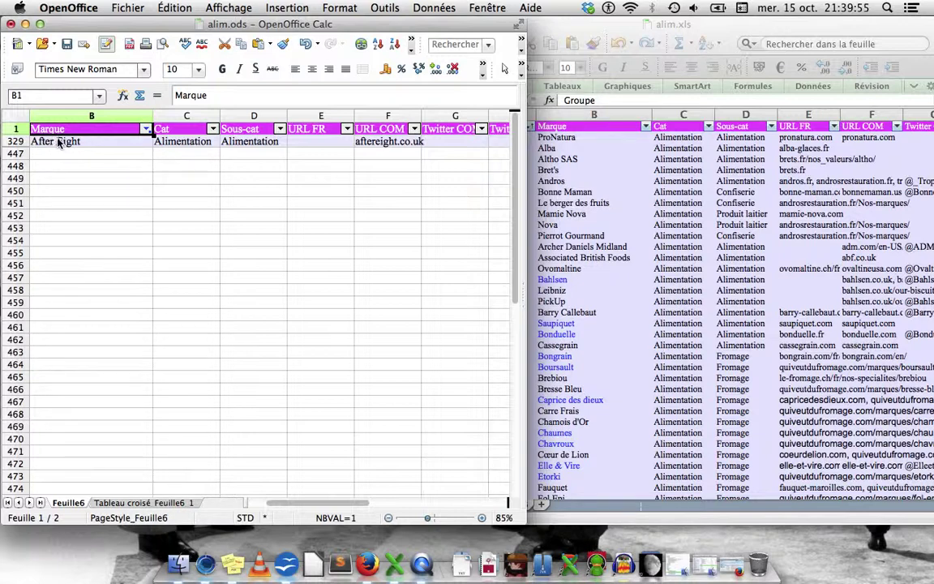
# - Restore all brands in the Marque column and filter it to Actimel instead
pyautogui.click(146, 129)
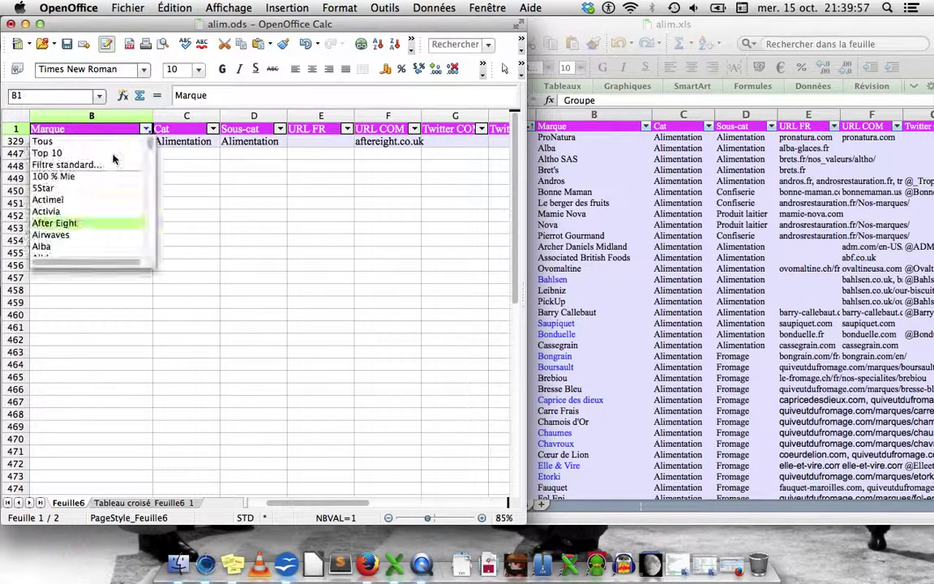
pyautogui.click(58, 143)
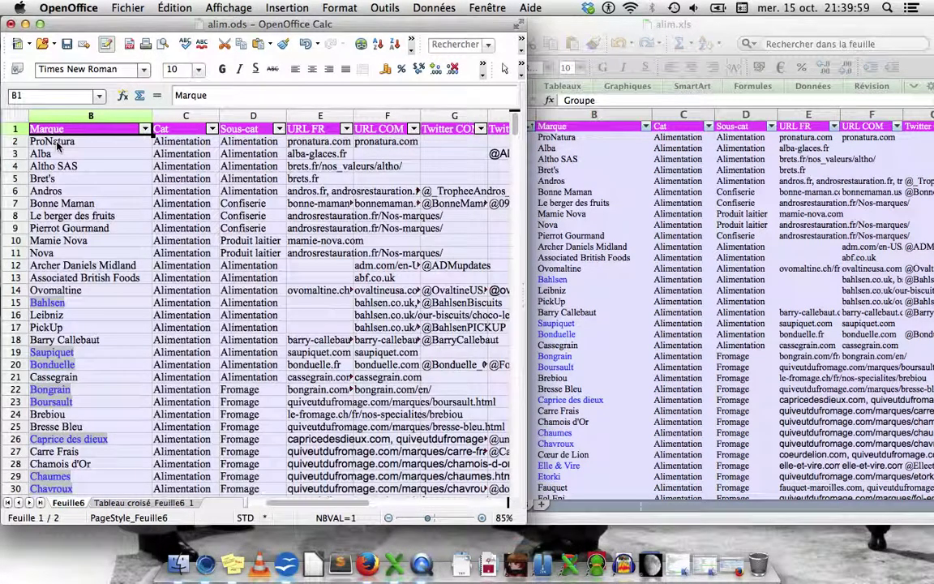
pyautogui.click(146, 129)
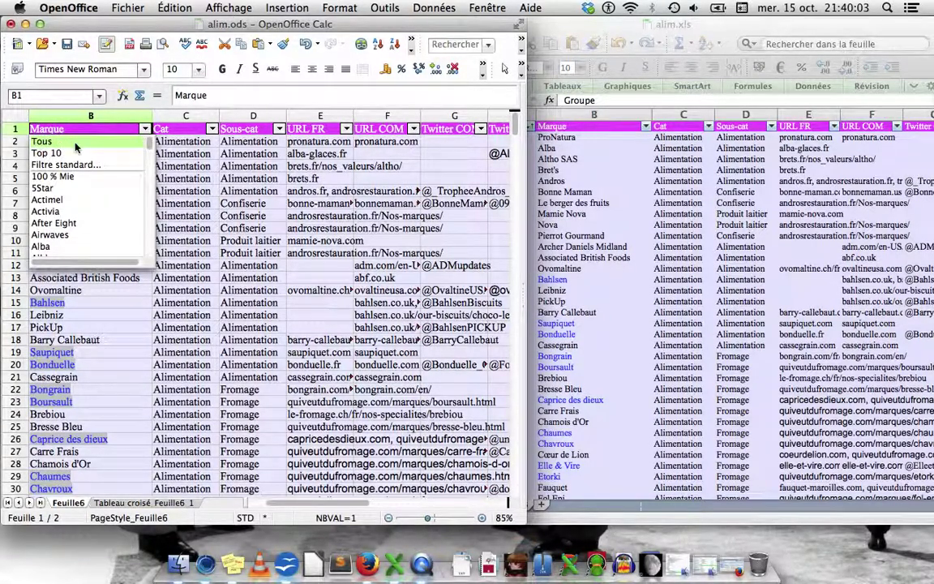
pyautogui.click(58, 200)
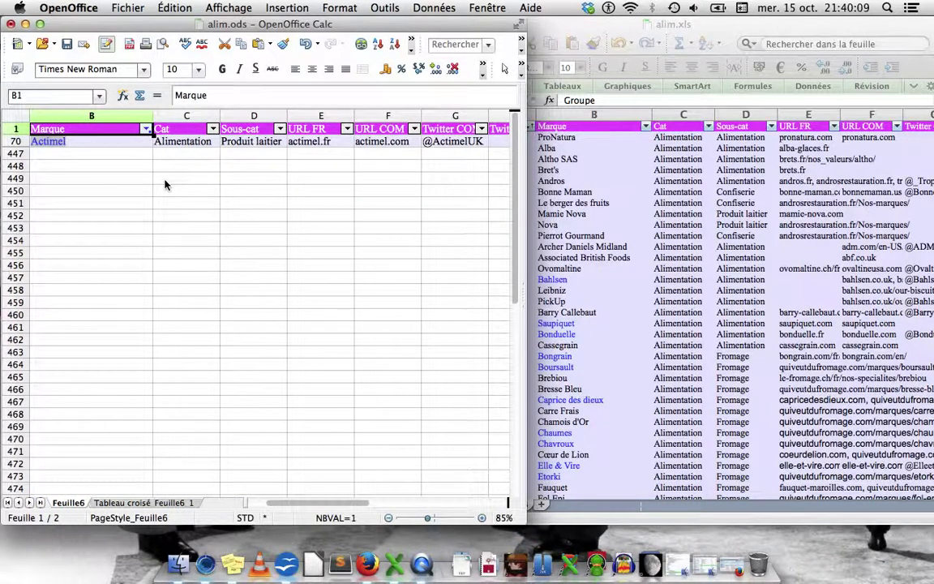
# - Switch to Excel and filter the Groupe column so that only Alba is selected
pyautogui.click(649, 165)
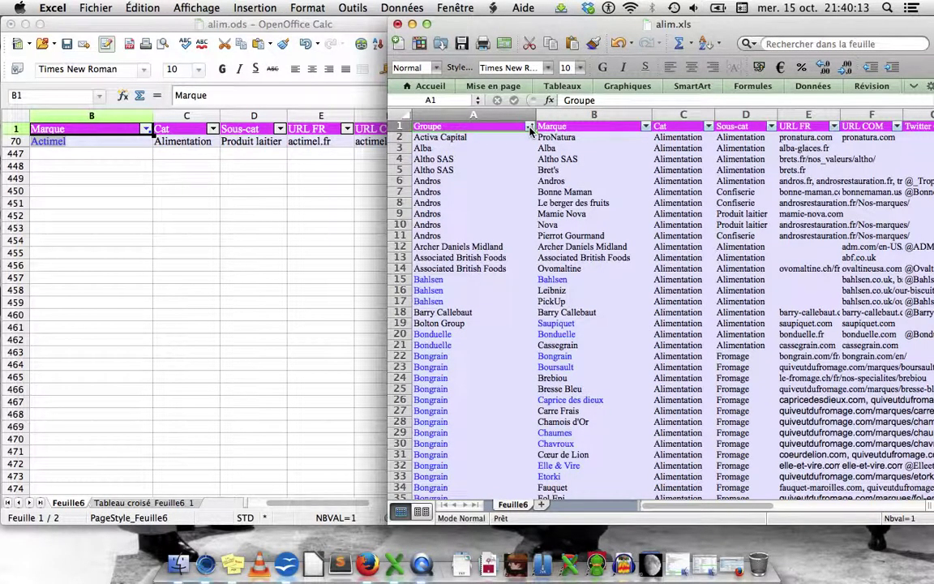
pyautogui.click(530, 128)
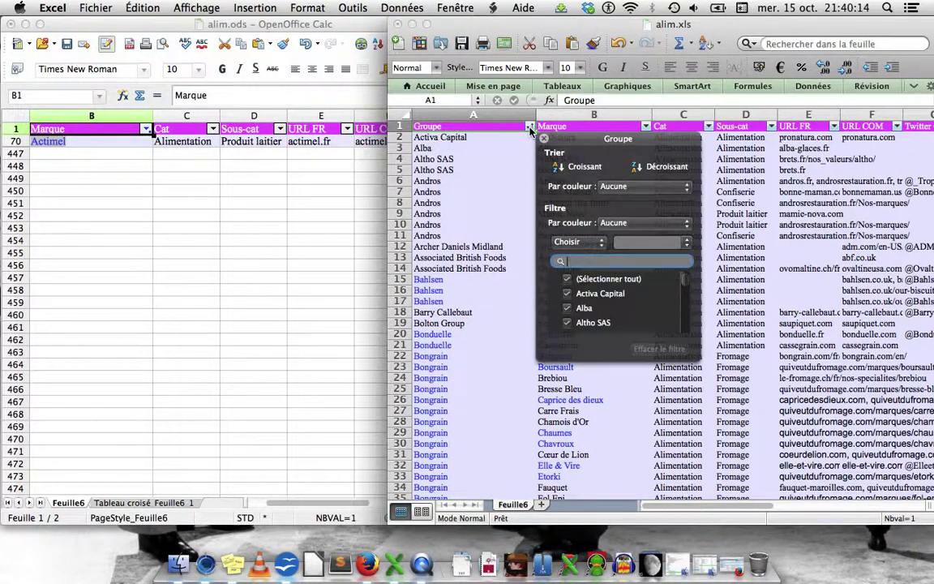
pyautogui.click(568, 280)
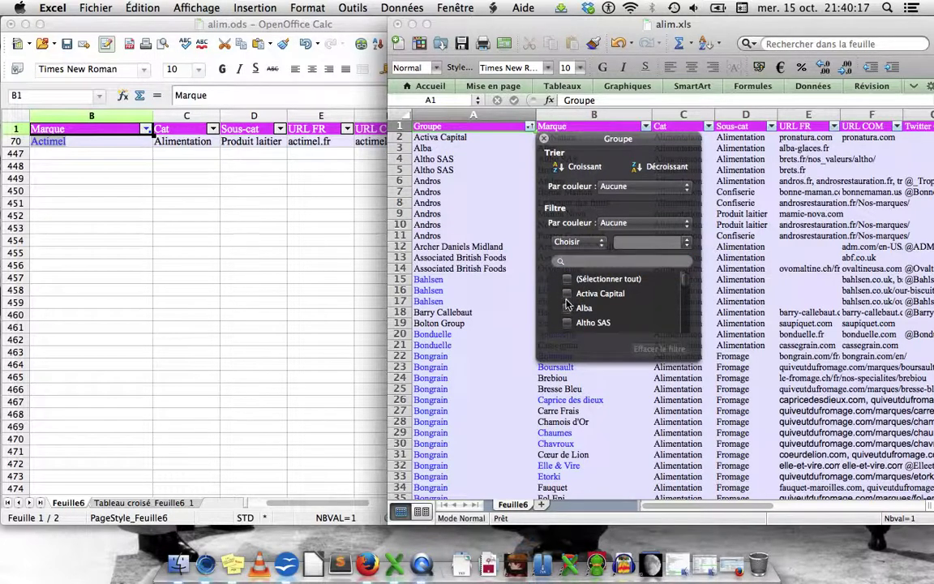
pyautogui.click(567, 308)
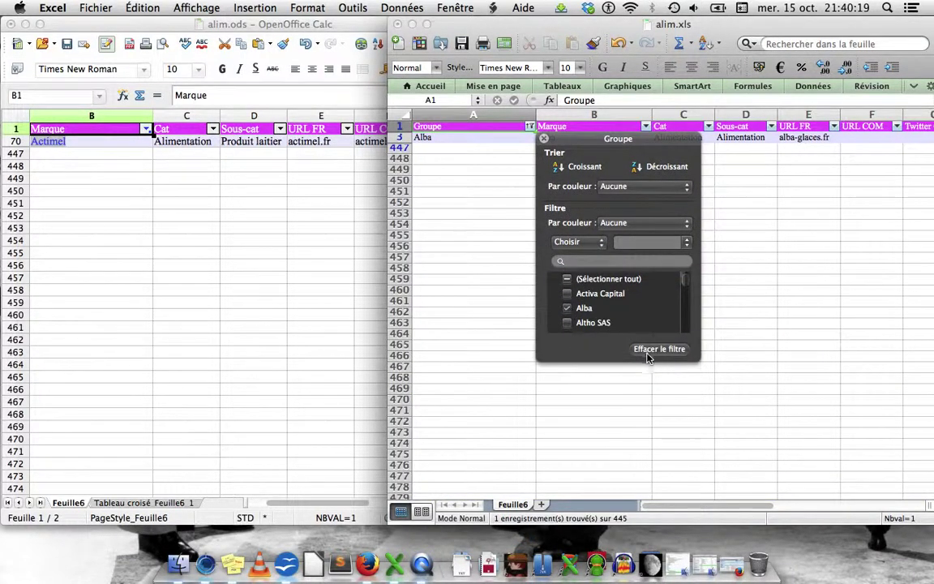
pyautogui.click(530, 127)
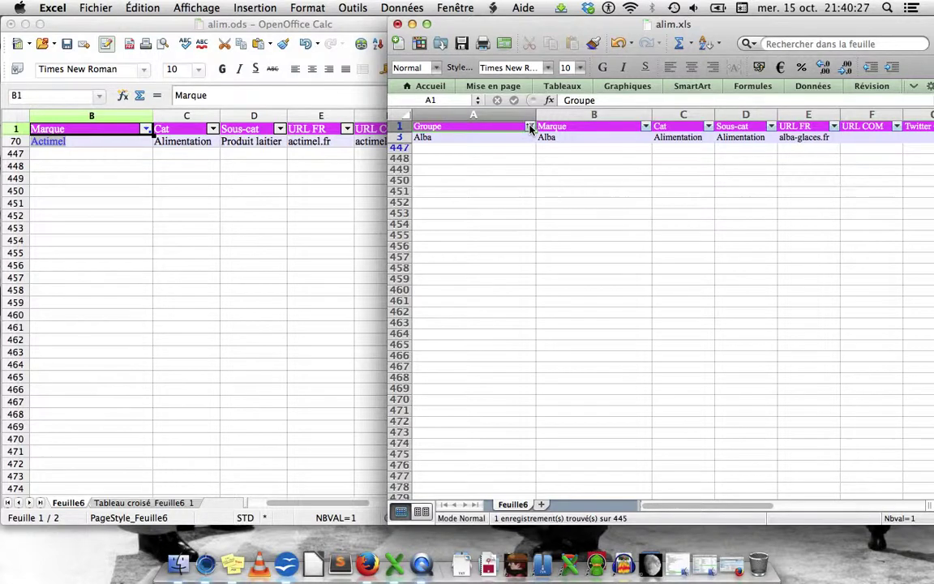
# - Switch back to OpenOffice Calc and set the Marque filter to Tous to show every brand
pyautogui.click(119, 217)
pyautogui.click(119, 216)
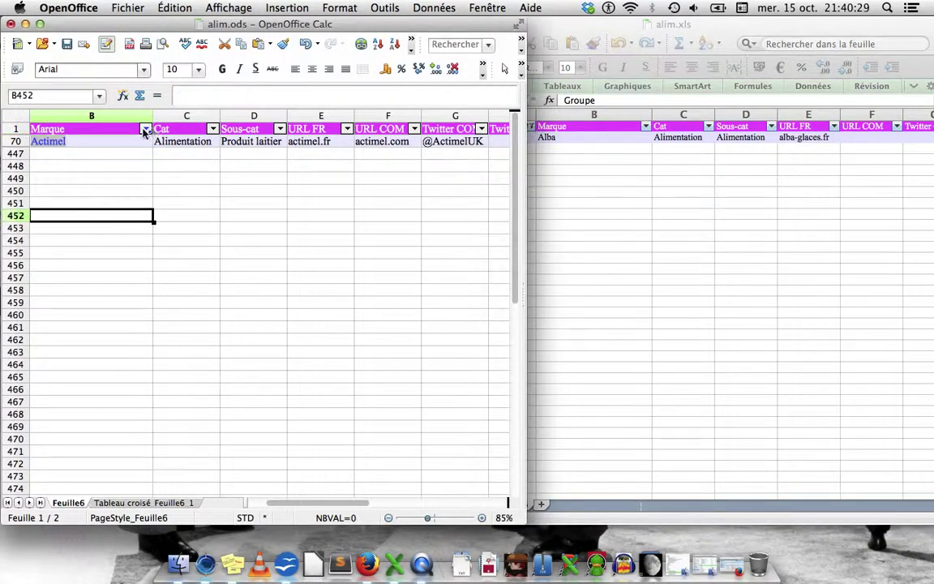
pyautogui.click(145, 128)
pyautogui.click(42, 141)
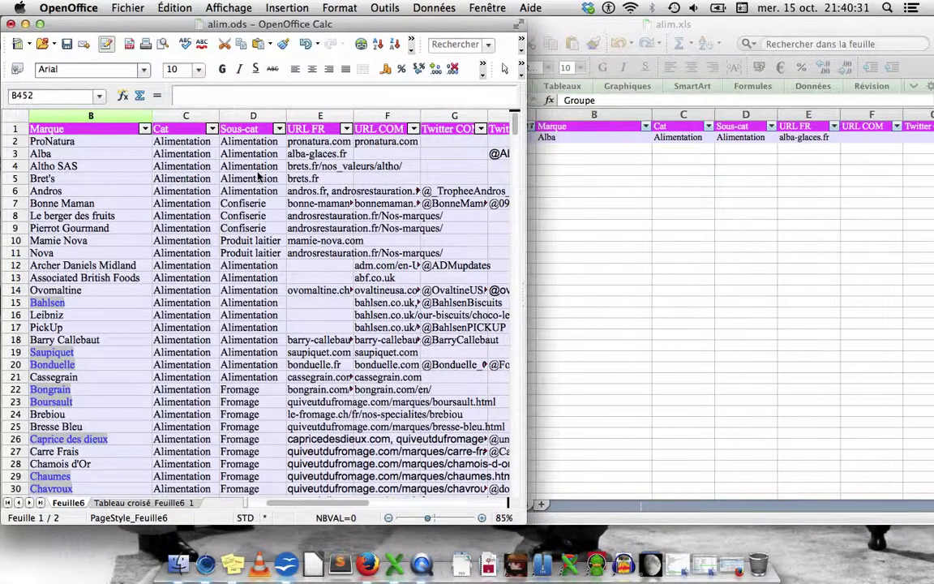
pyautogui.click(79, 190)
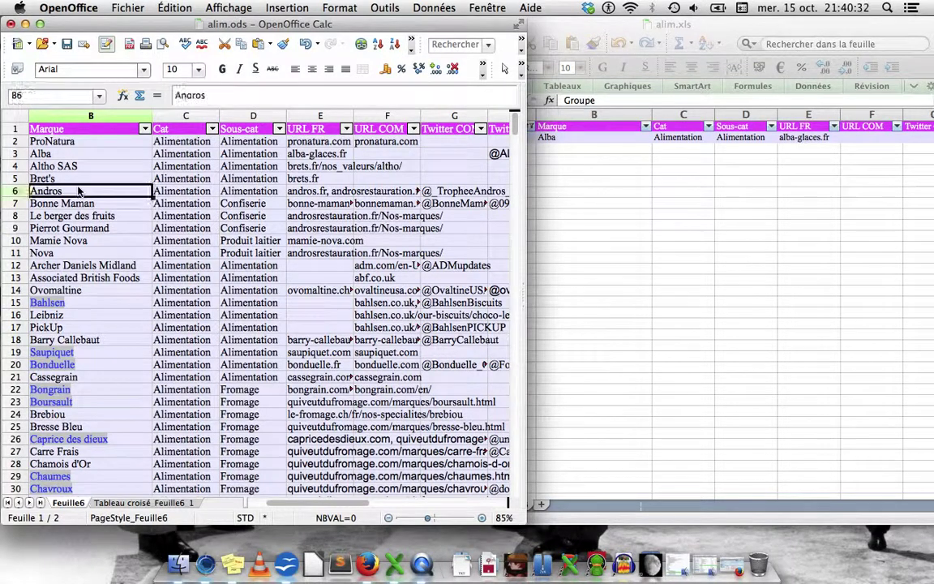
pyautogui.click(91, 129)
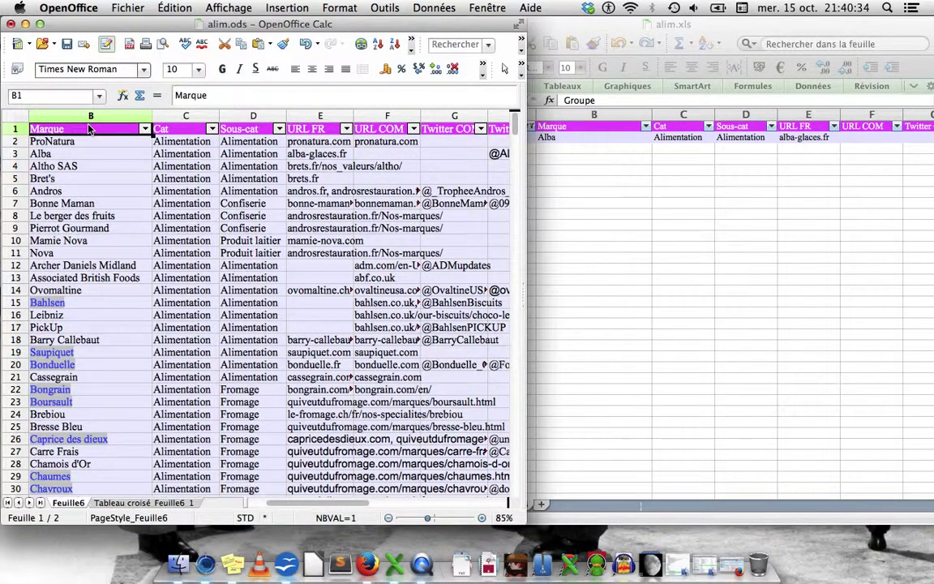
pyautogui.click(146, 128)
pyautogui.scroll(-5, 89, 210)
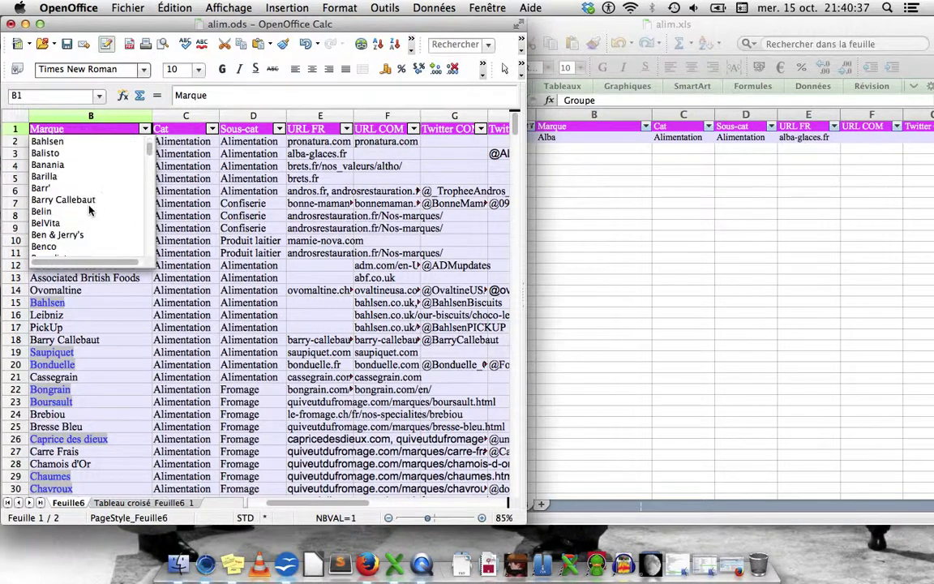
pyautogui.scroll(5, 90, 210)
pyautogui.click(258, 203)
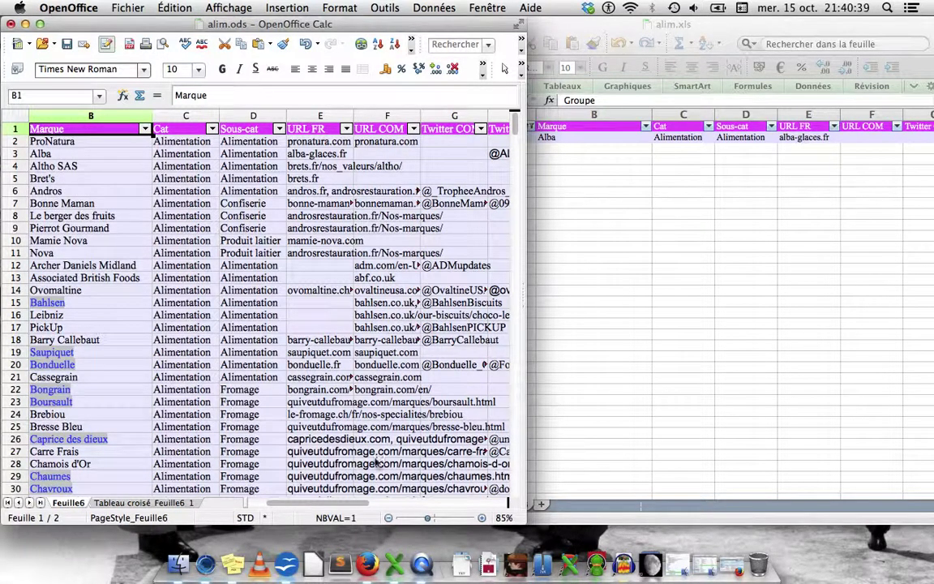
# - Filter the Groupe column to show only the Andros brands
pyautogui.moveTo(334, 504); pyautogui.dragTo(292, 504)
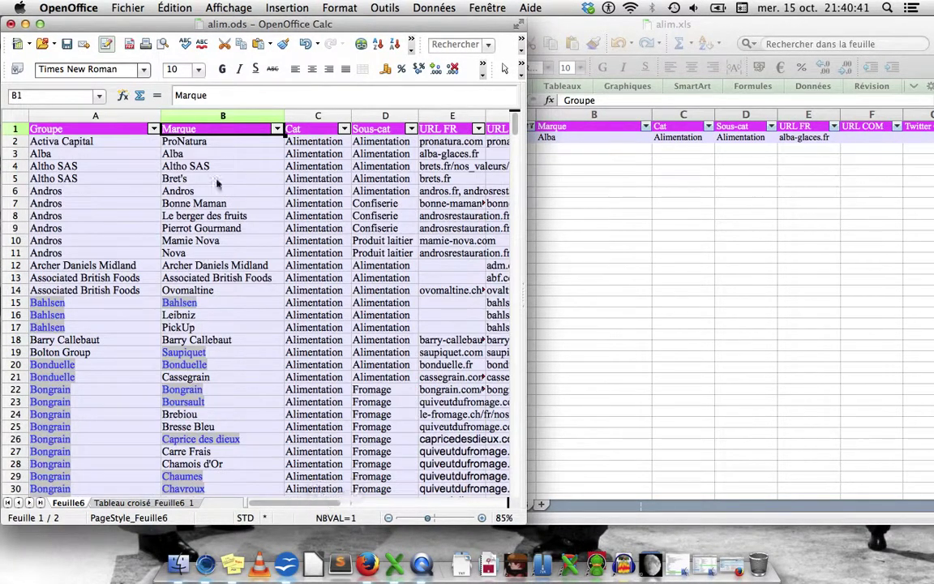
pyautogui.click(154, 130)
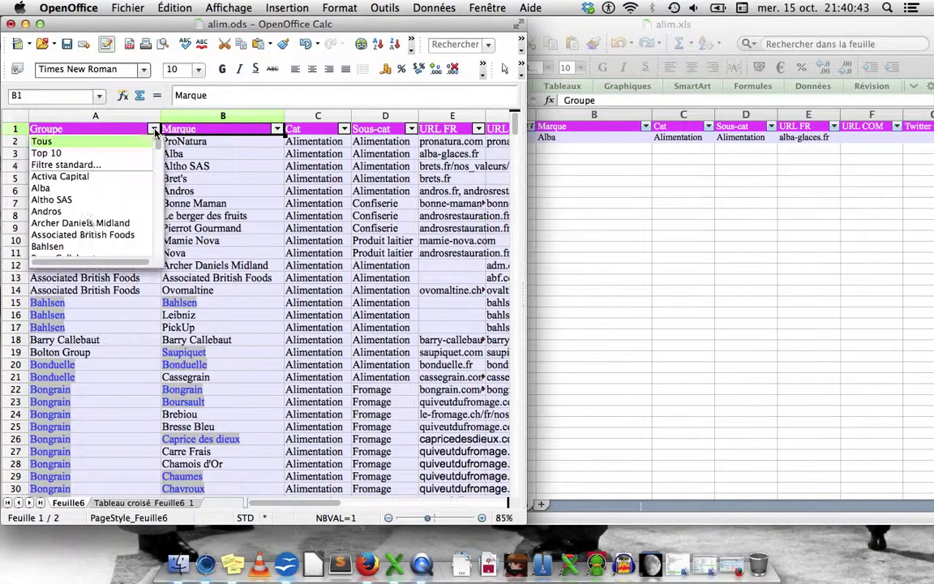
pyautogui.click(73, 212)
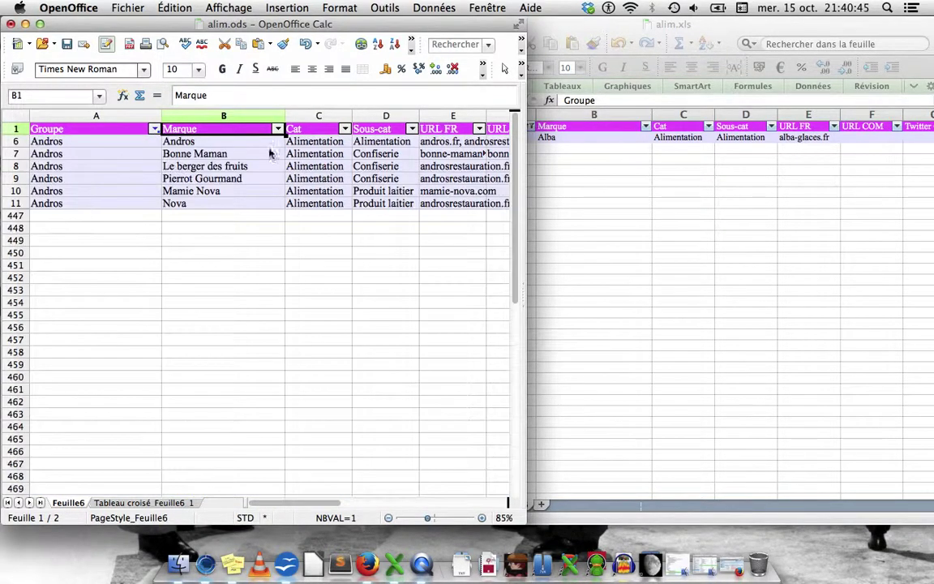
# - Narrow the displayed Andros brands by filtering the Sous-cat column to Confiserie
pyautogui.click(412, 129)
pyautogui.click(390, 189)
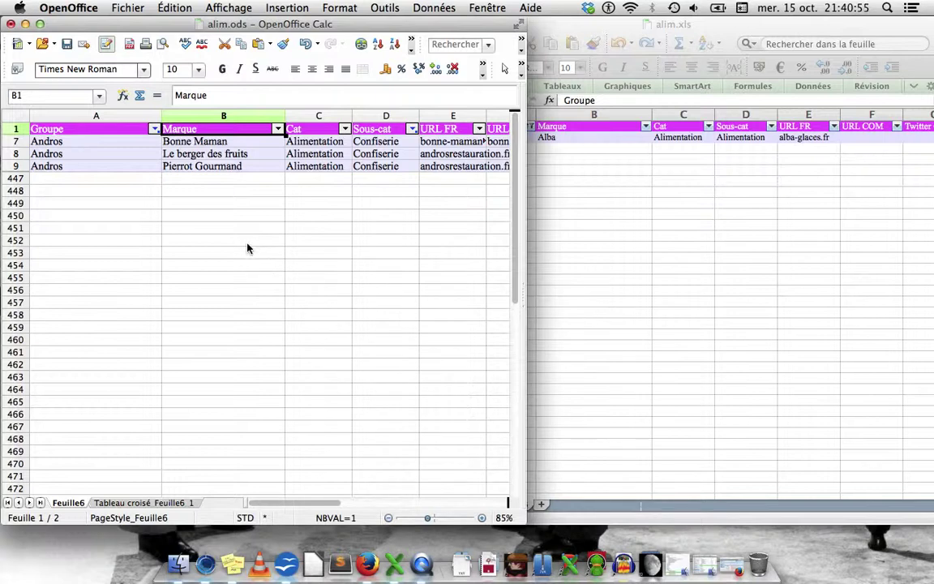
# - Set the Groupe and Sous-cat filters back to Tous to show the whole table
pyautogui.click(154, 129)
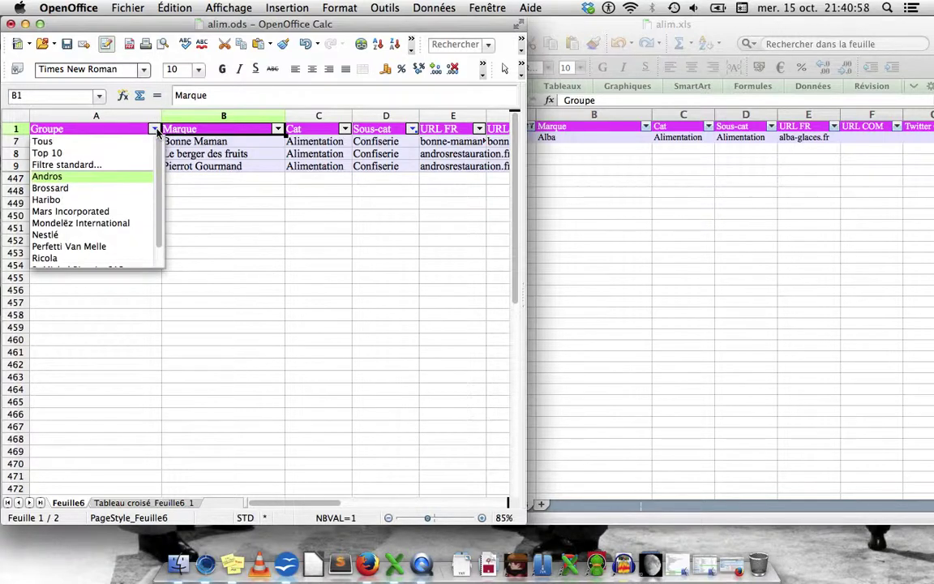
pyautogui.click(49, 142)
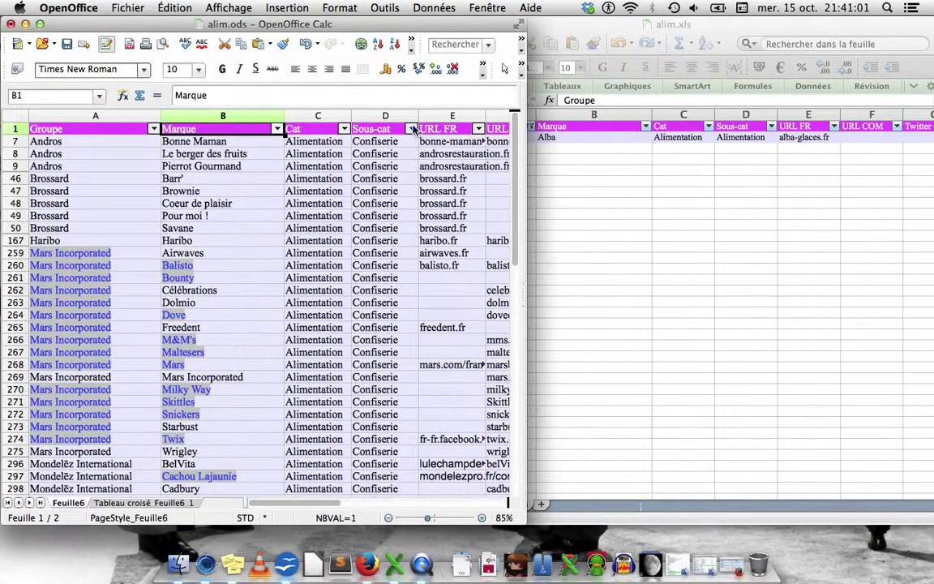
pyautogui.click(412, 130)
pyautogui.click(367, 142)
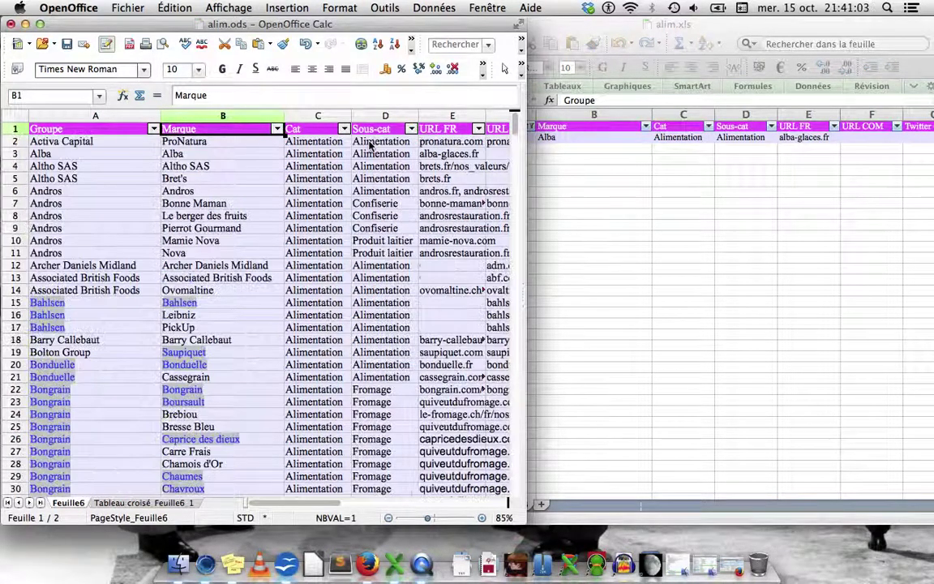
pyautogui.click(168, 190)
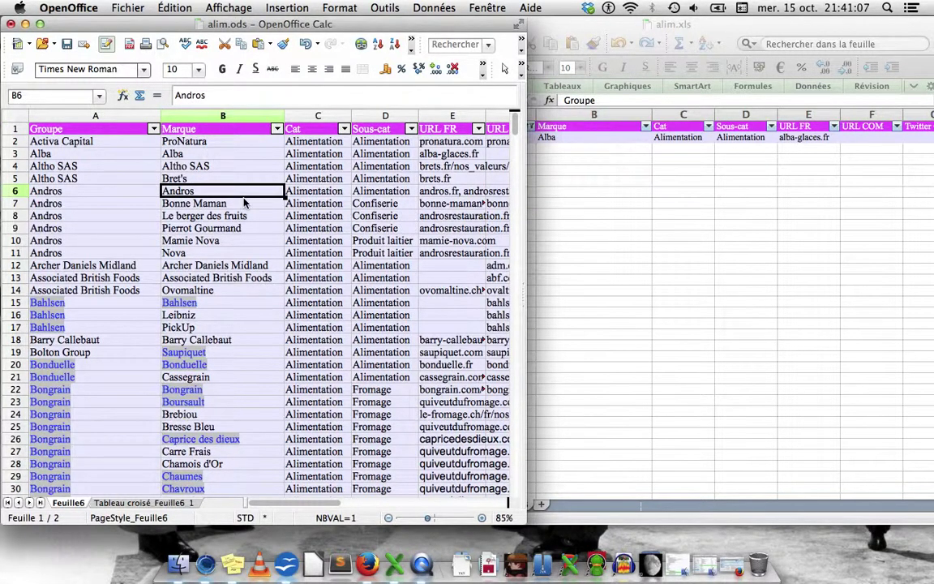
# - Switch to Excel and look at the data commands available for filtering
pyautogui.click(605, 198)
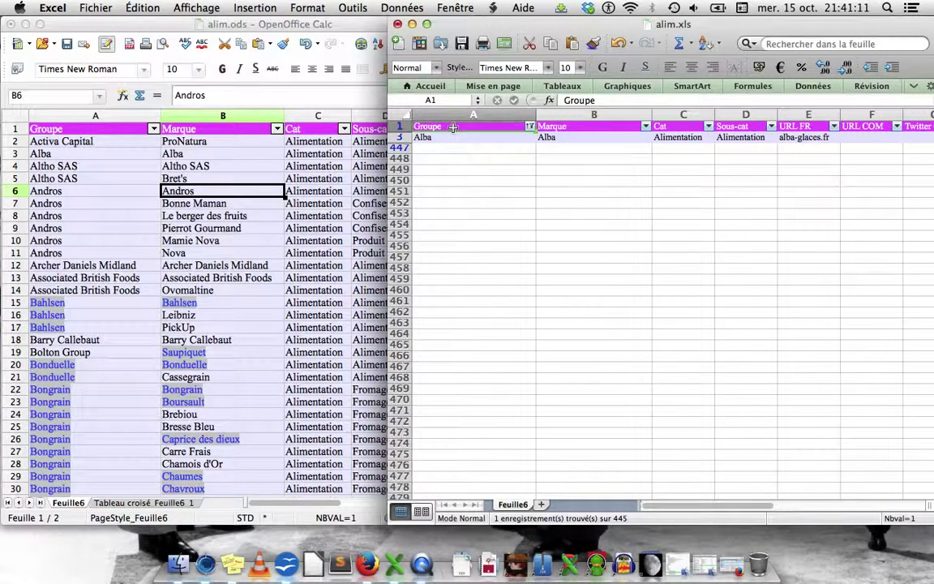
pyautogui.click(412, 8)
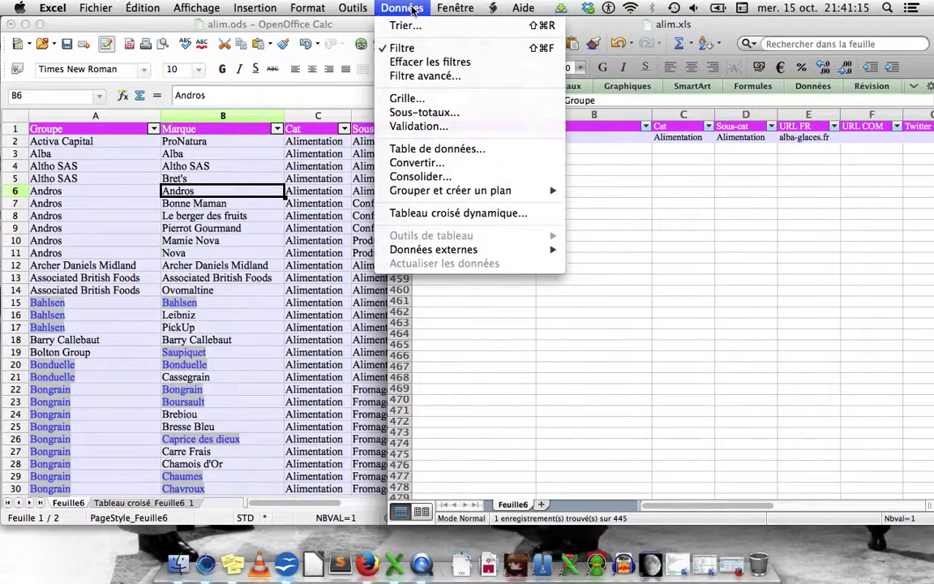
pyautogui.click(613, 175)
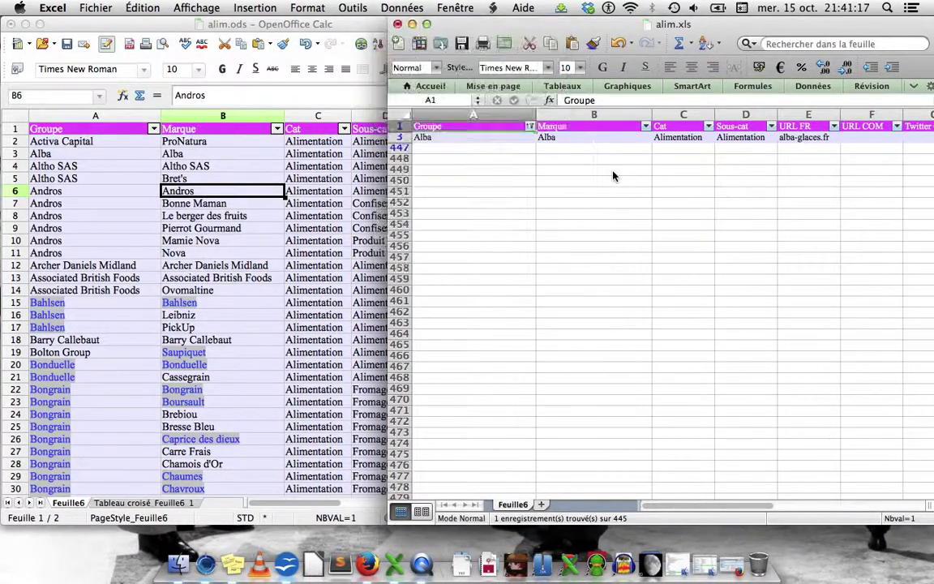
# - Examine the Groupe column's filter options, including the value list, second condition and filtering by colour
pyautogui.click(529, 126)
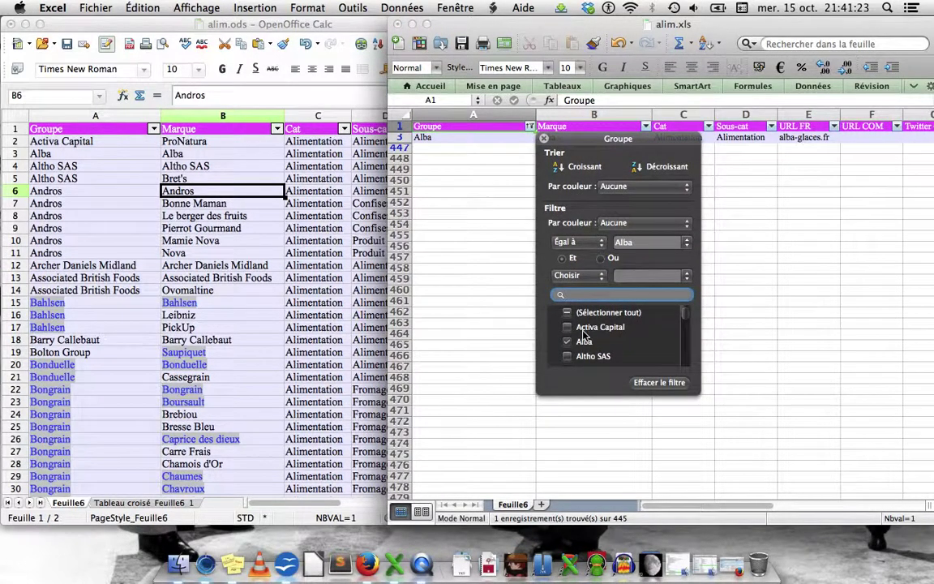
pyautogui.scroll(-3, 586, 334)
pyautogui.click(590, 276)
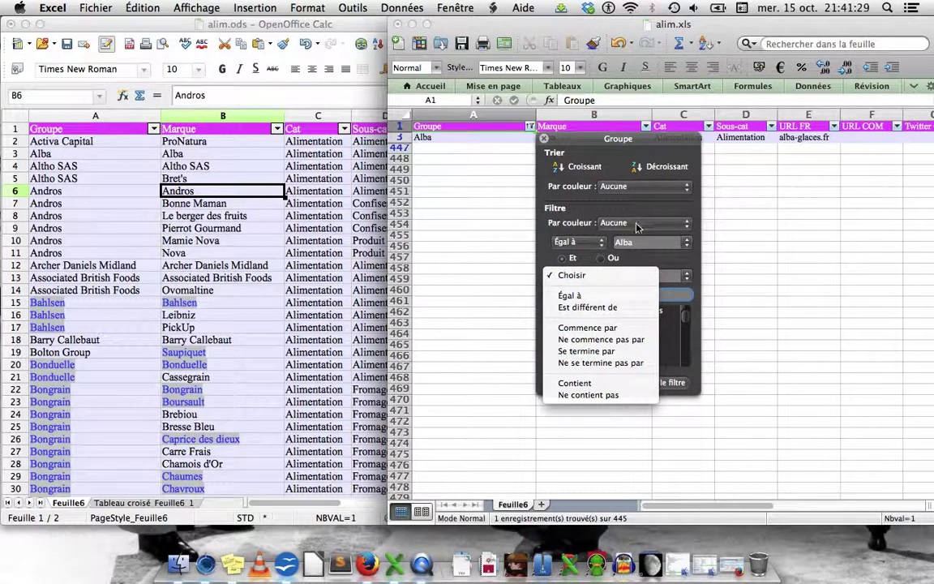
pyautogui.click(636, 227)
pyautogui.click(637, 225)
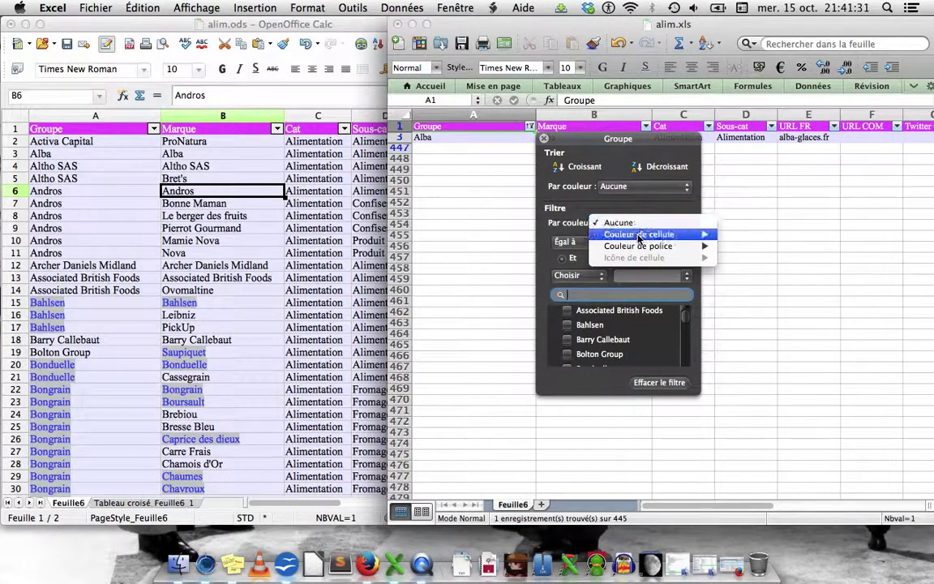
pyautogui.moveTo(639, 239)
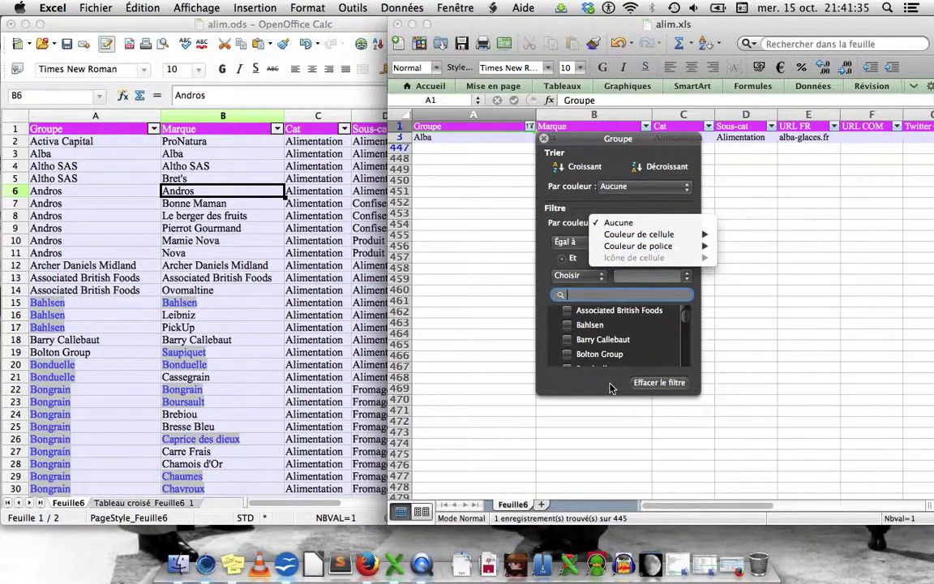
pyautogui.click(544, 139)
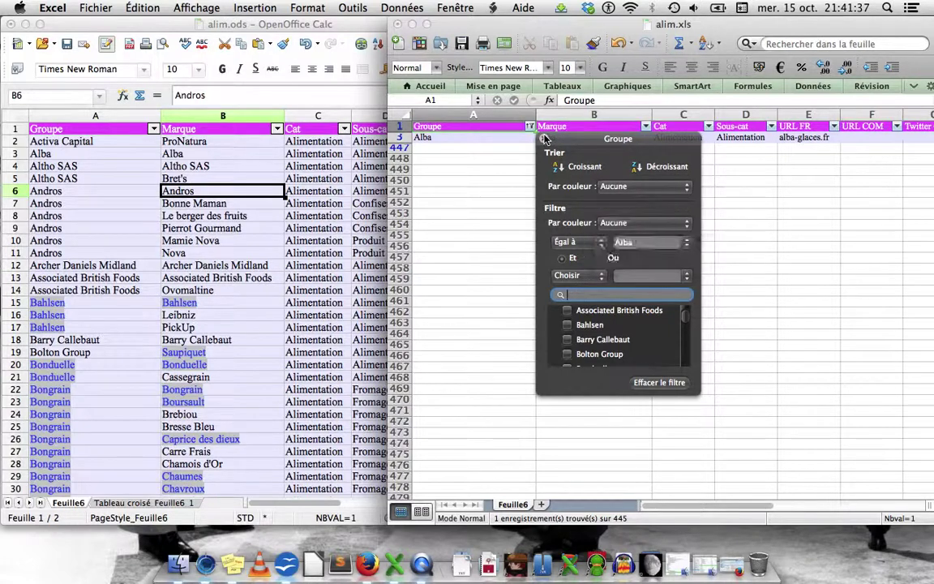
pyautogui.click(544, 140)
pyautogui.click(529, 202)
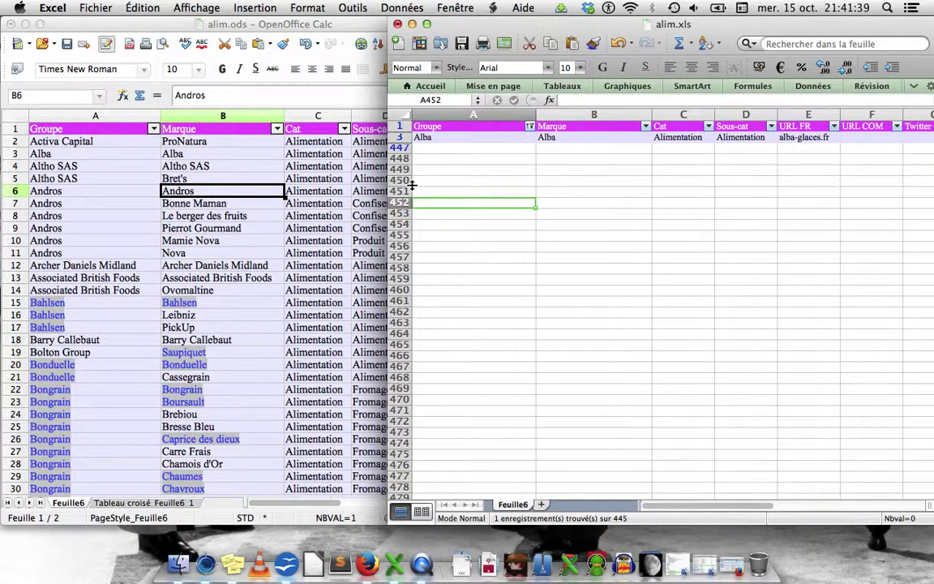
# - Switch to OpenOffice Calc and start a standard filter with Sous-cat = Chocolat as the first criterion
pyautogui.click(186, 216)
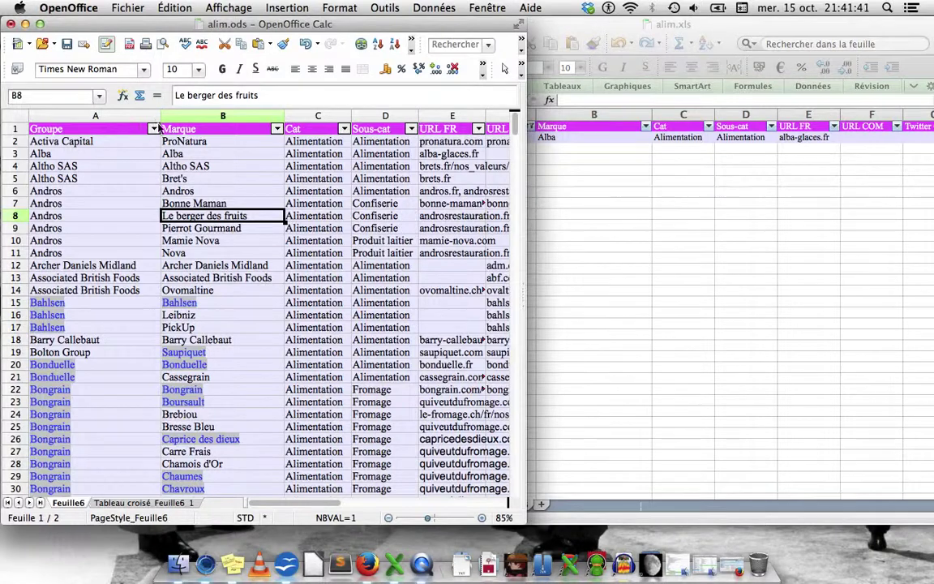
pyautogui.click(153, 130)
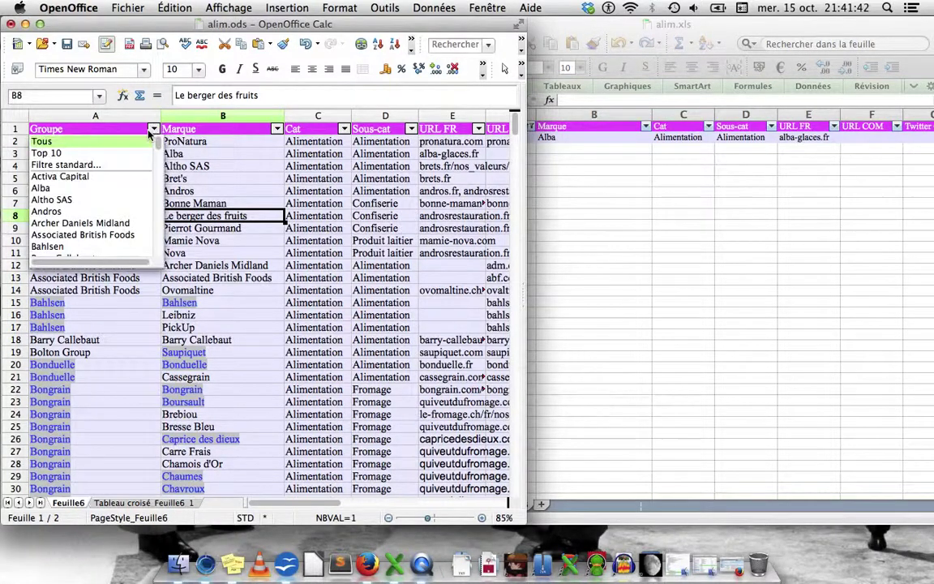
pyautogui.click(87, 166)
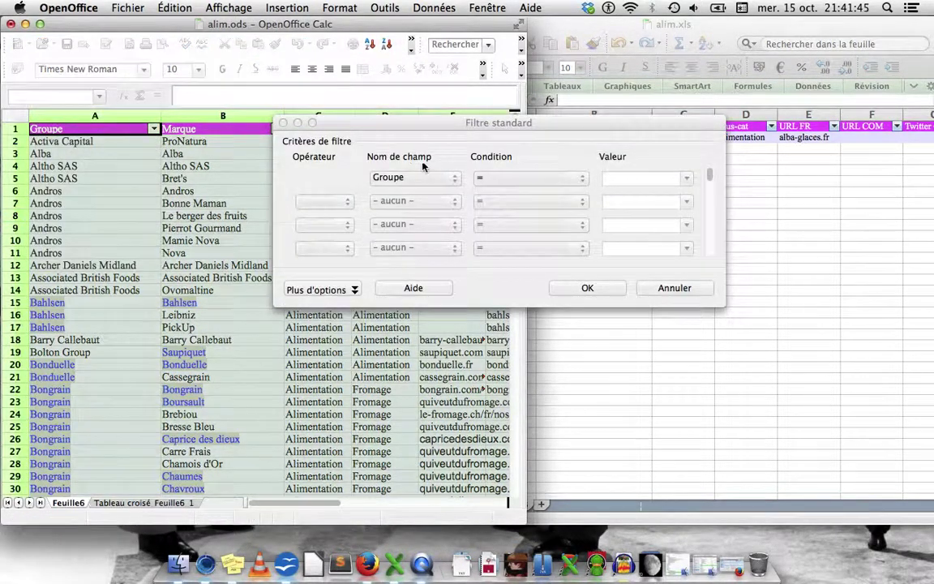
pyautogui.click(427, 181)
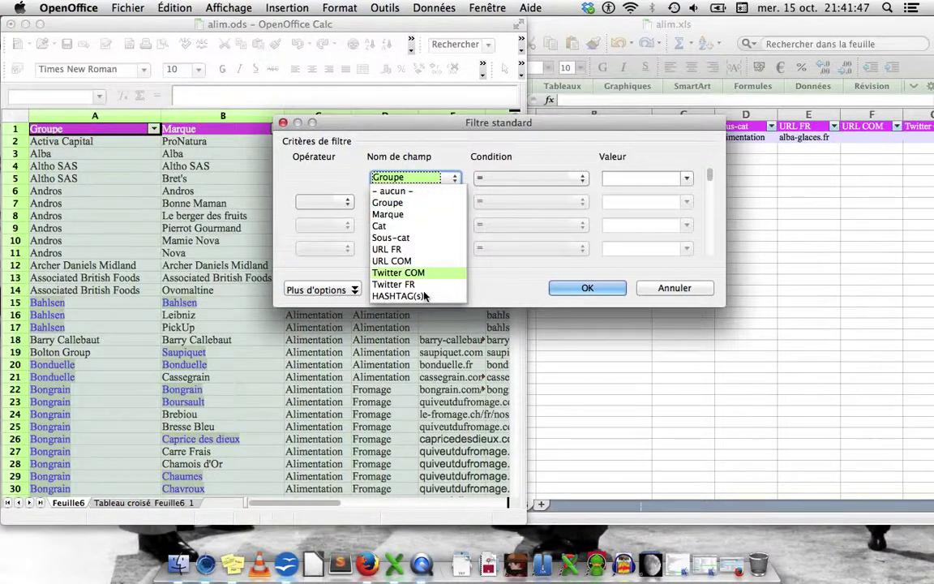
pyautogui.click(414, 239)
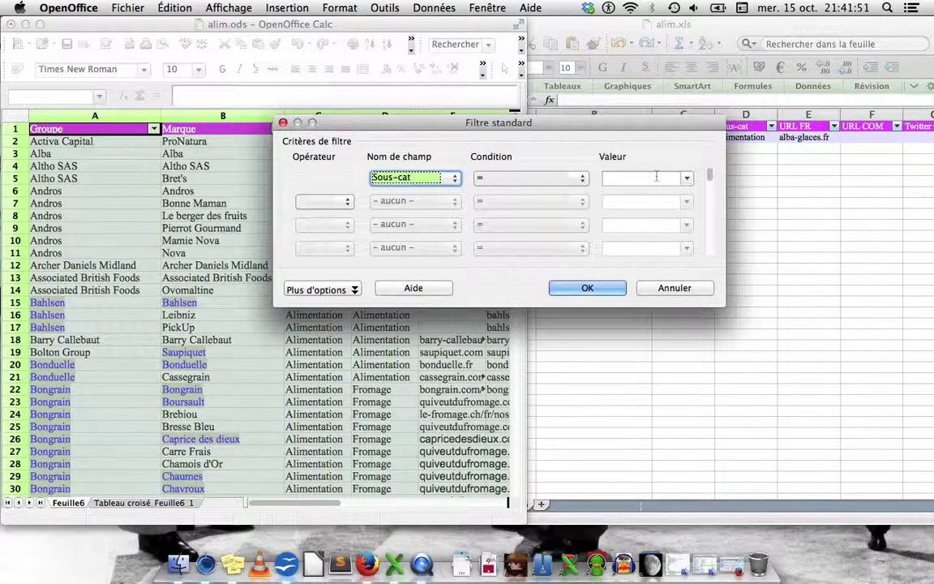
pyautogui.click(687, 179)
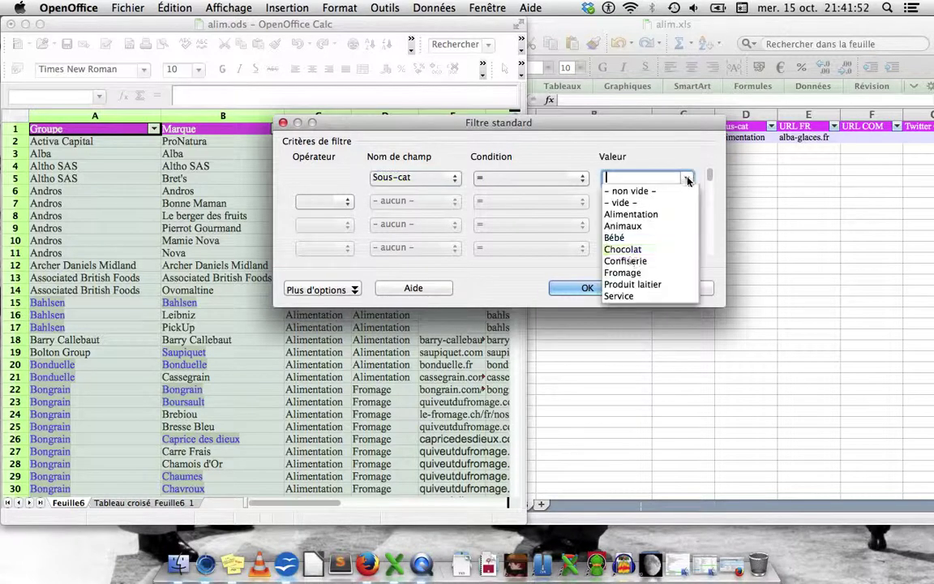
pyautogui.click(625, 250)
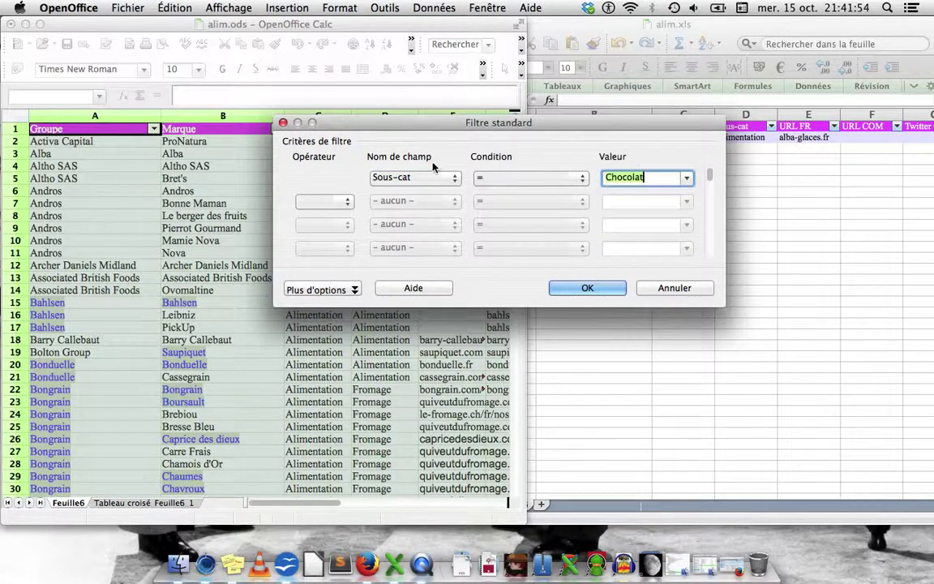
# - Add a second criterion with the OU operator, setting Marque = Boursault
pyautogui.click(348, 203)
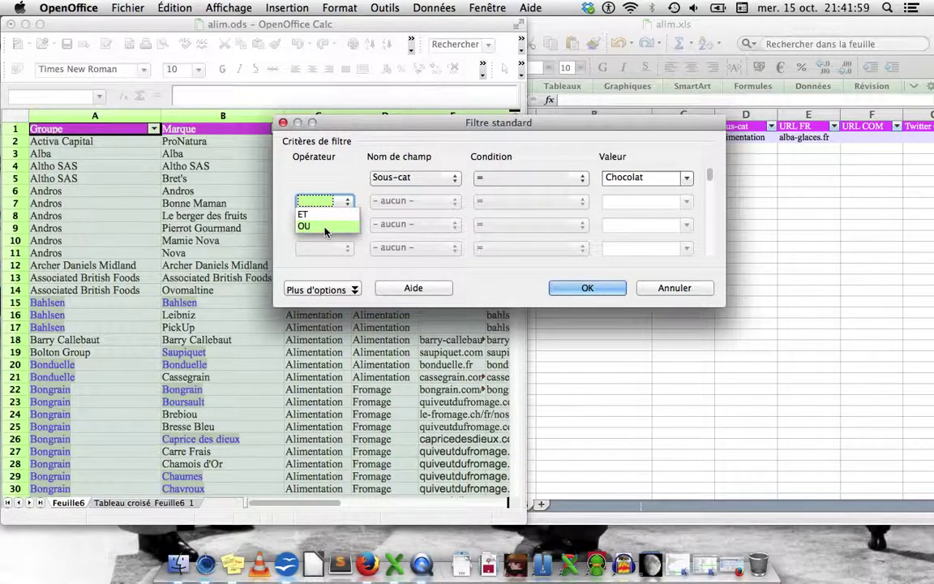
pyautogui.click(325, 227)
pyautogui.click(413, 201)
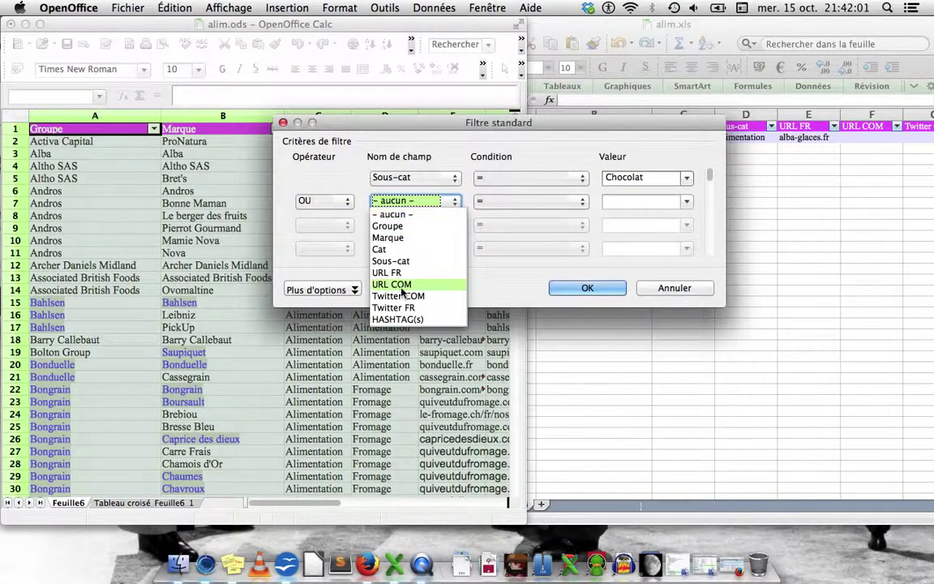
pyautogui.click(428, 240)
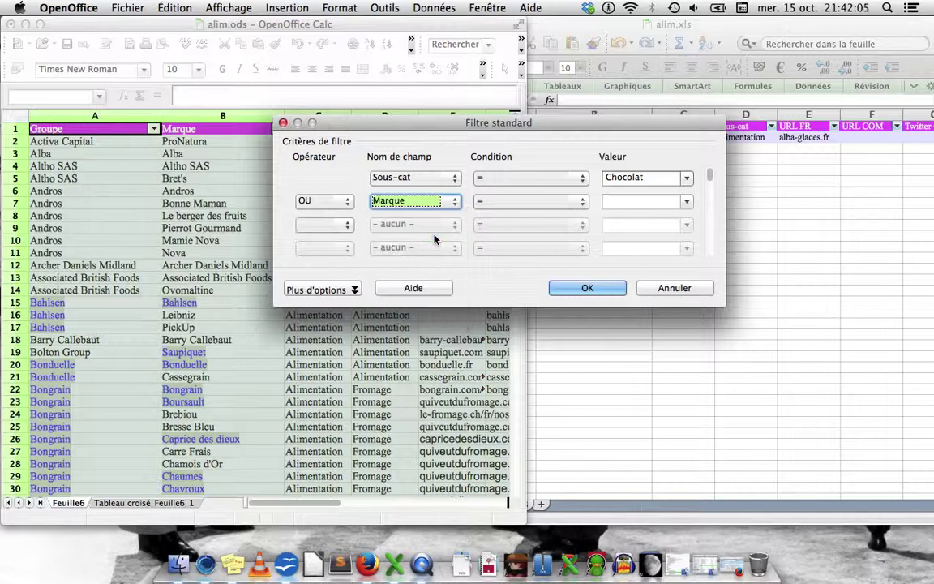
pyautogui.click(684, 203)
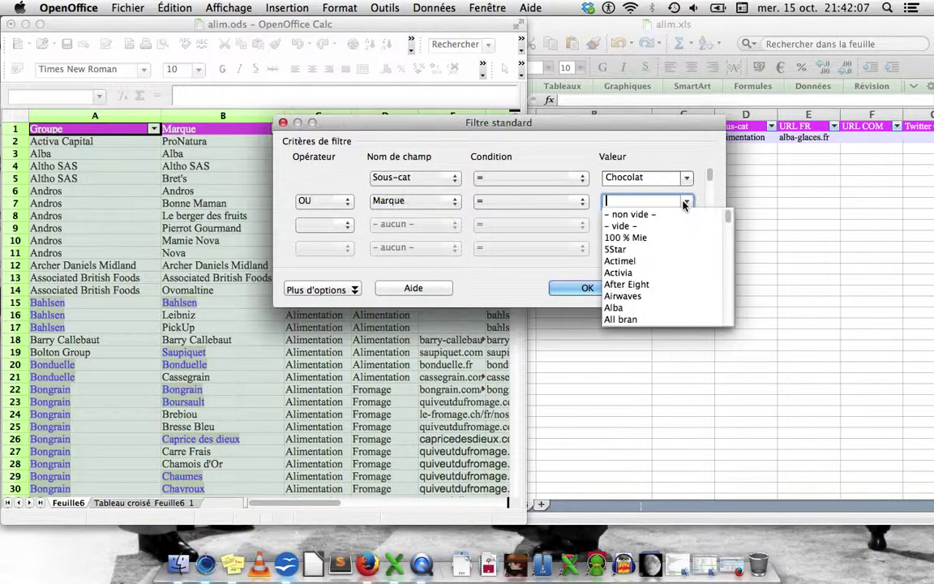
pyautogui.scroll(-8, 625, 290)
pyautogui.click(625, 290)
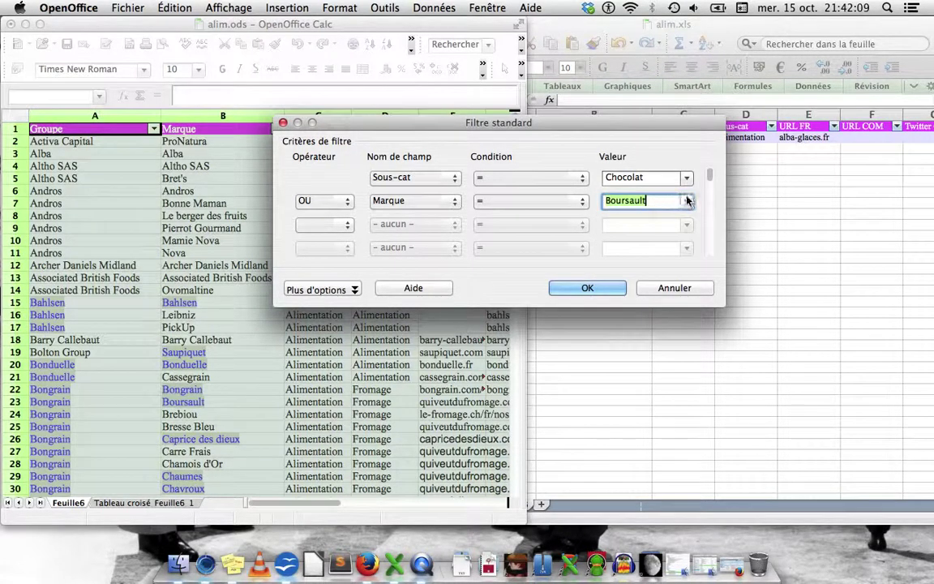
# - Review the condition choices and additional options of the standard filter, then apply it to the table
pyautogui.click(583, 201)
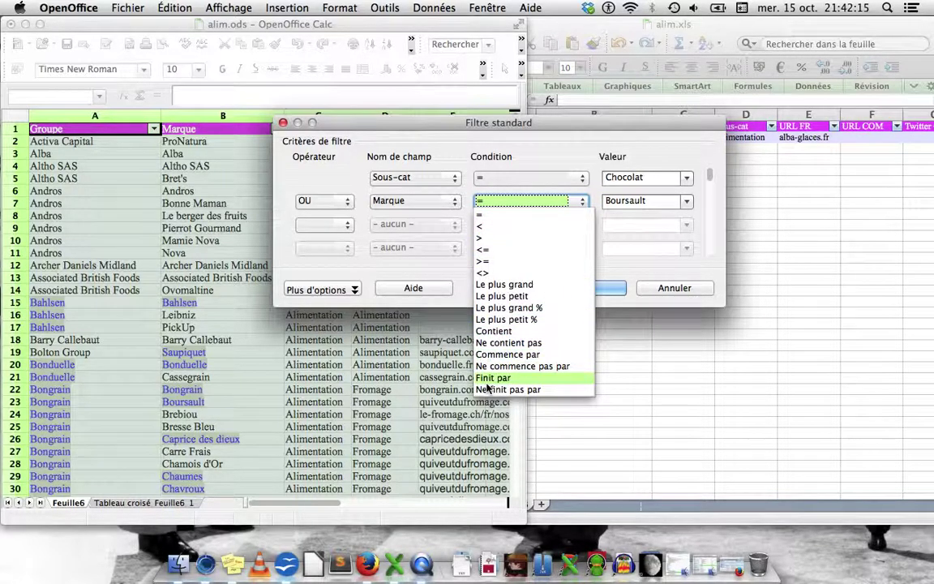
pyautogui.click(718, 277)
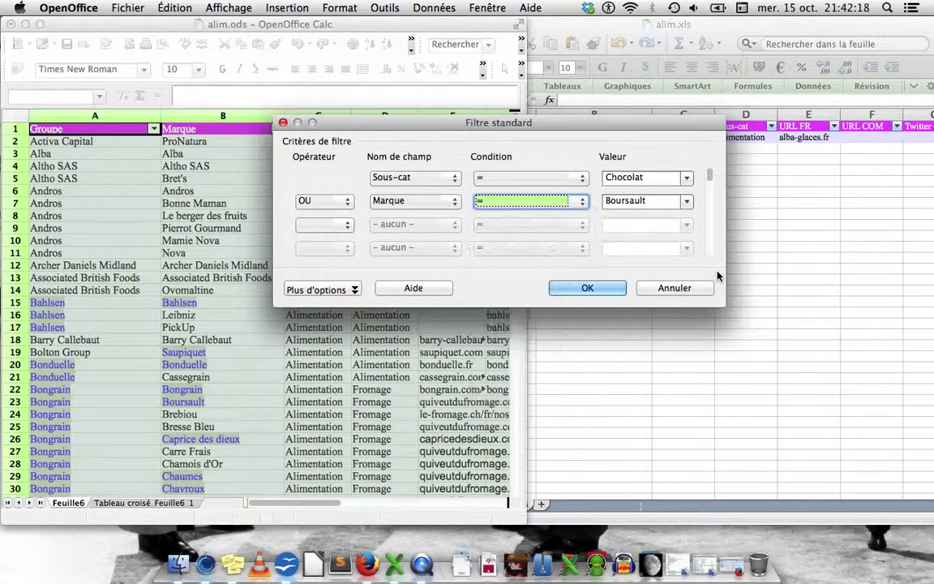
pyautogui.click(341, 290)
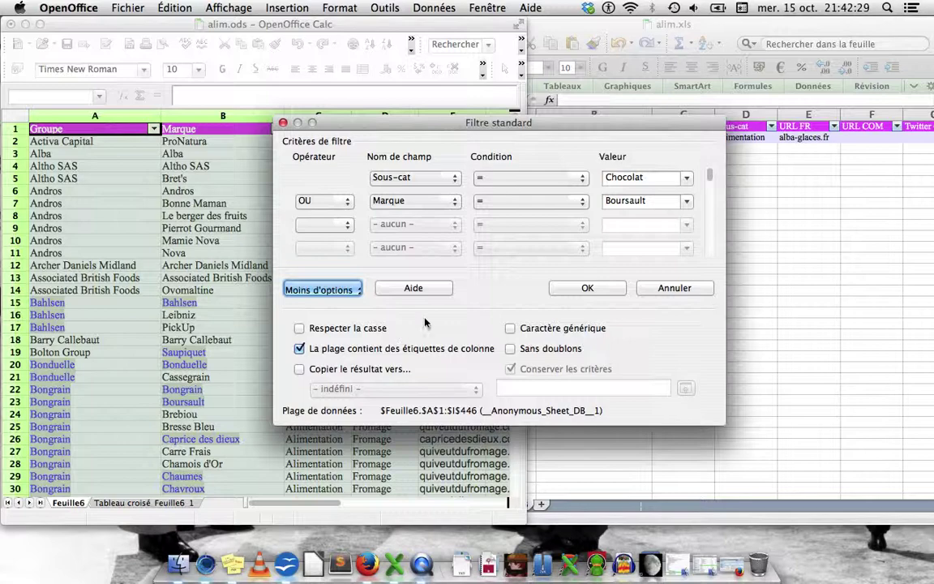
pyautogui.click(601, 290)
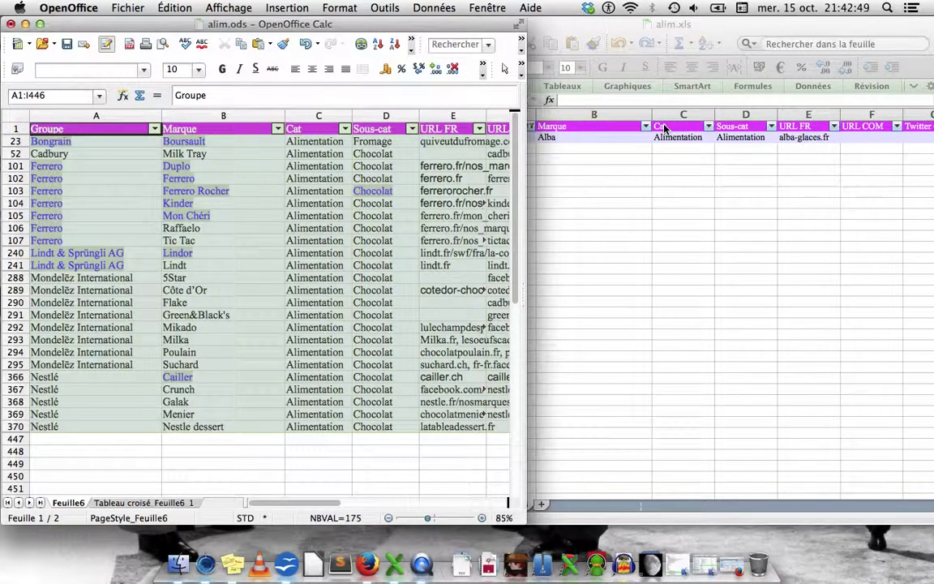
pyautogui.click(242, 243)
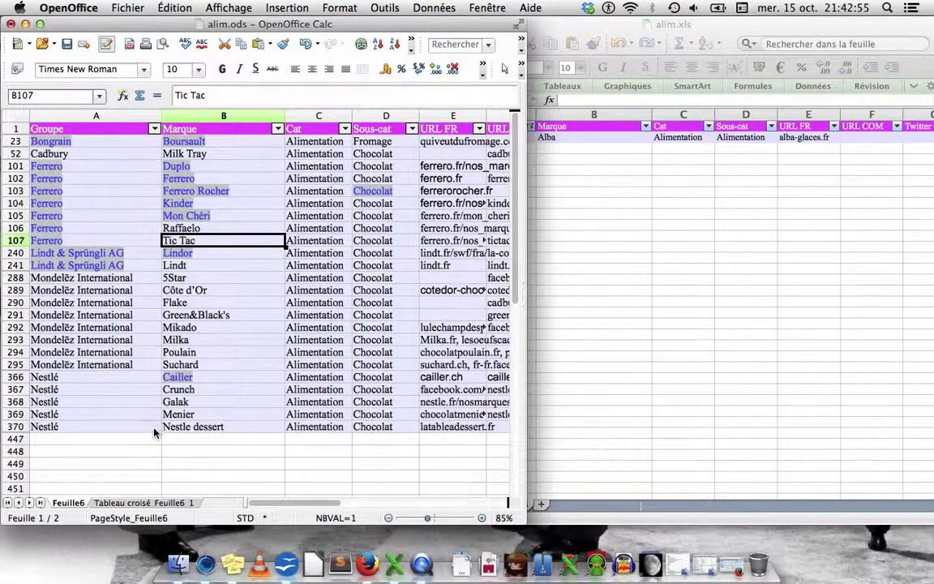
# - Open the Tableau croisé_Feuille6_1 sheet and review the pivot table's row, column and data field layout
pyautogui.click(128, 503)
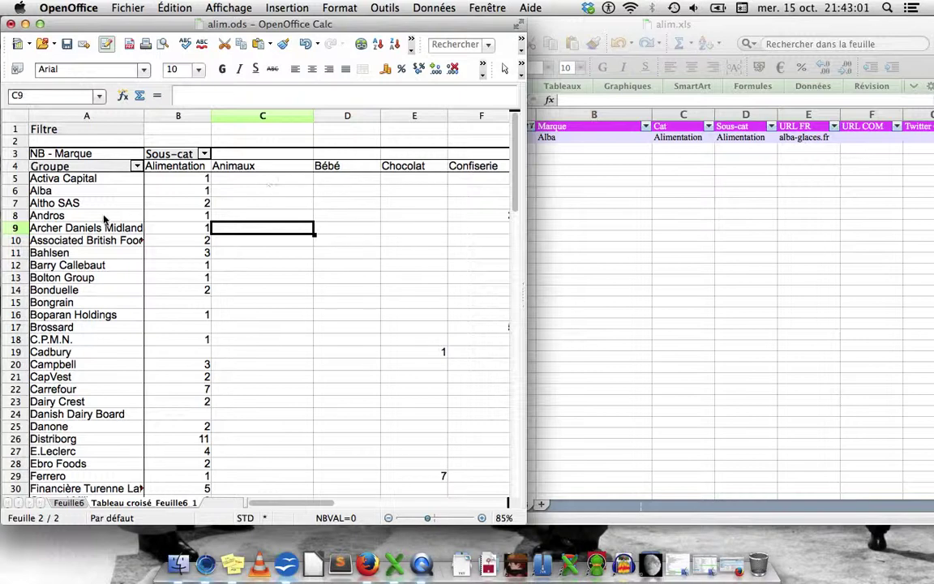
pyautogui.scroll(-2, 230, 233)
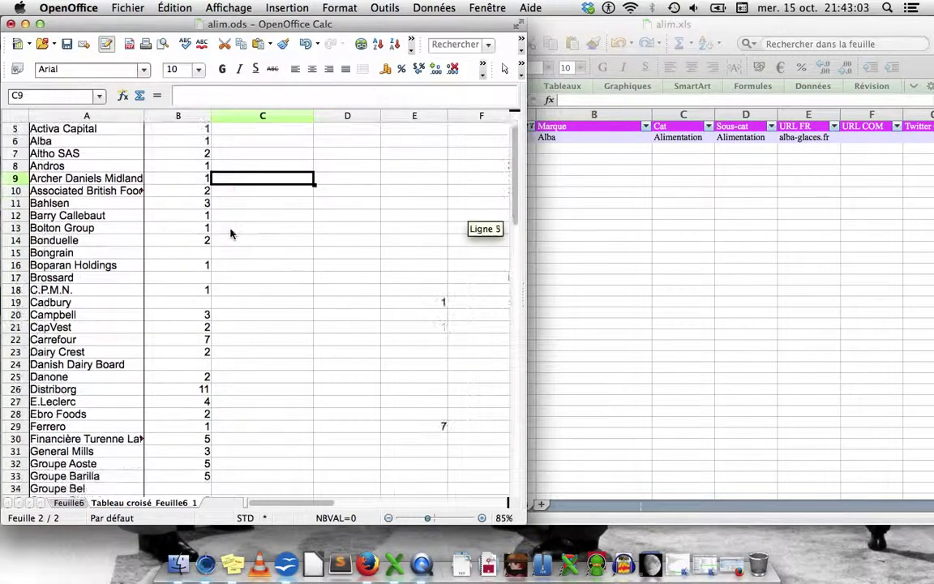
pyautogui.scroll(2, 230, 234)
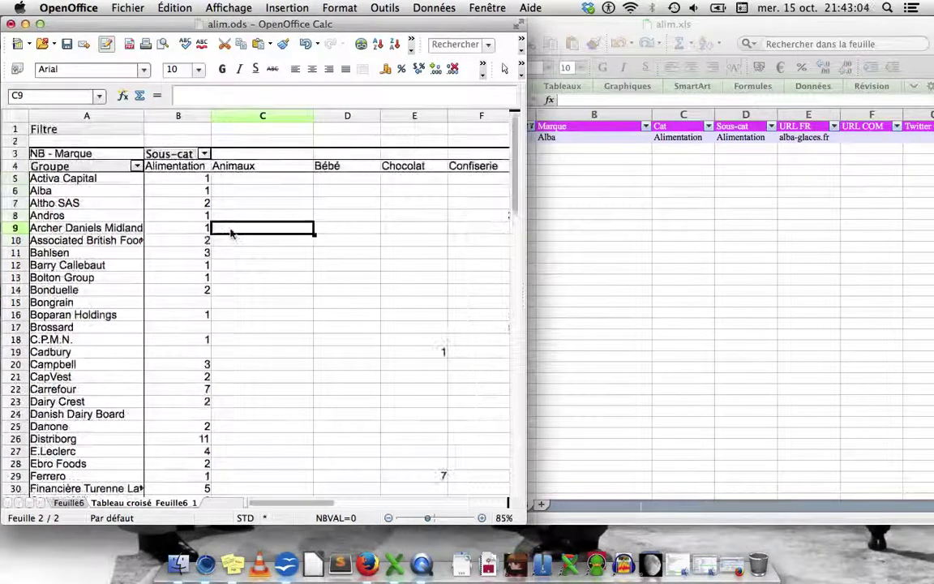
pyautogui.rightClick(84, 130)
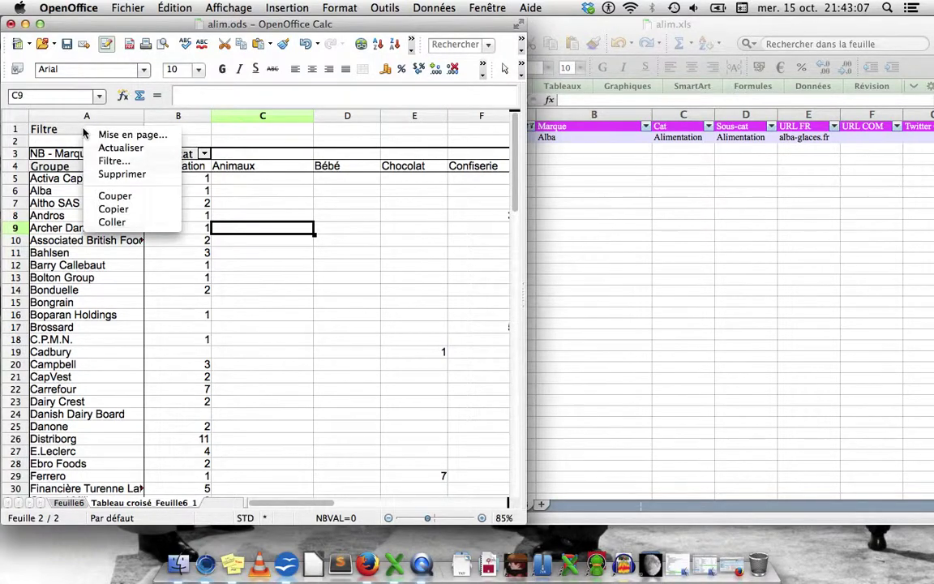
pyautogui.click(121, 147)
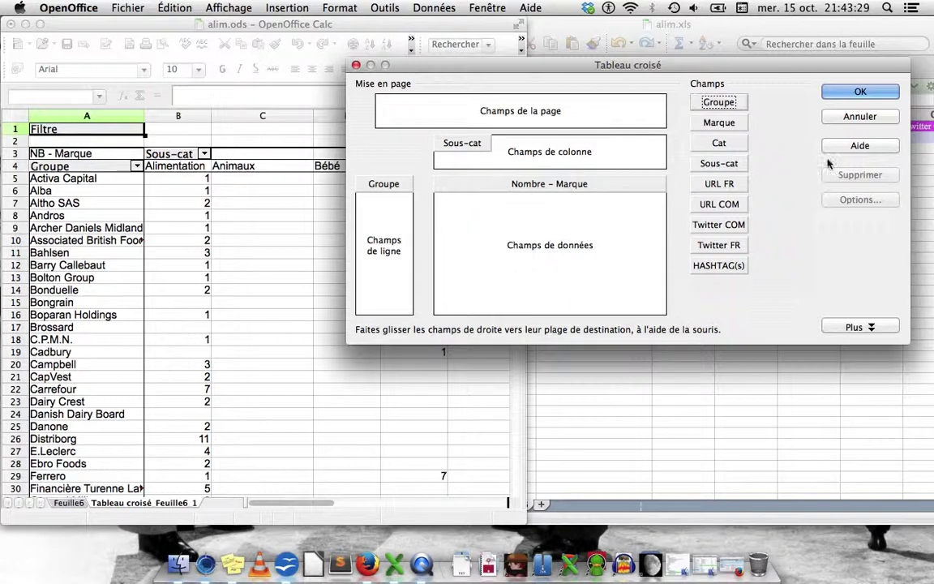
pyautogui.click(858, 93)
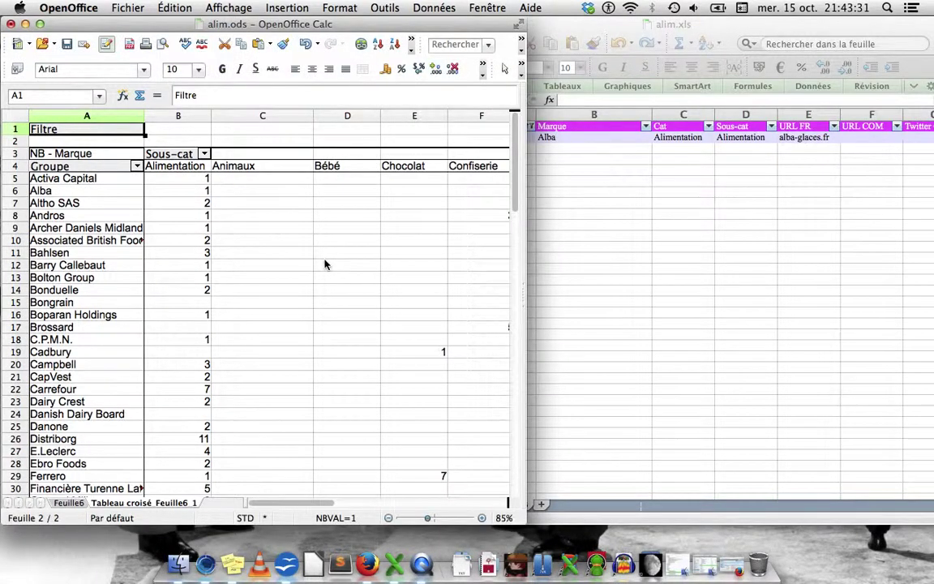
pyautogui.click(325, 264)
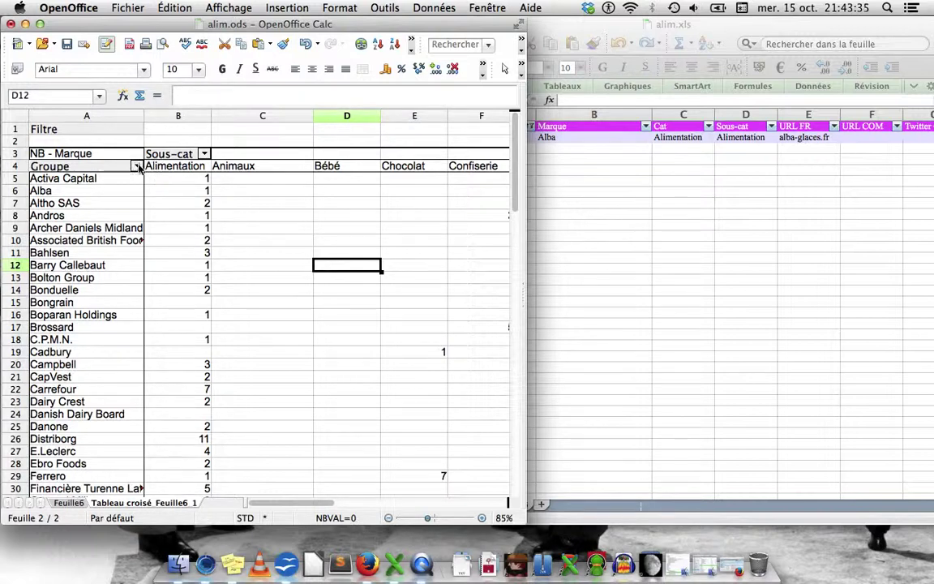
# - Filter the pivot table's Groupe field to show only Unilever
pyautogui.click(137, 167)
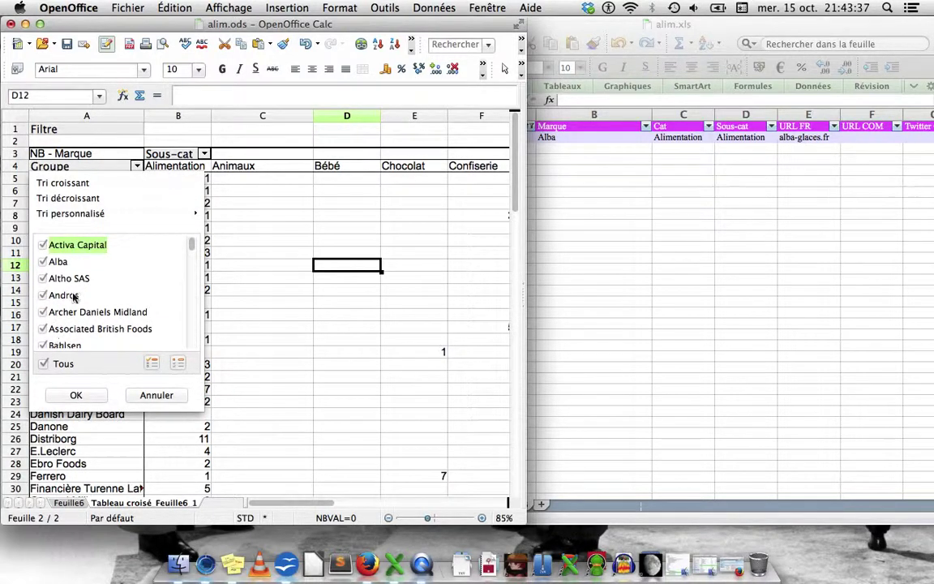
pyautogui.scroll(-10, 73, 297)
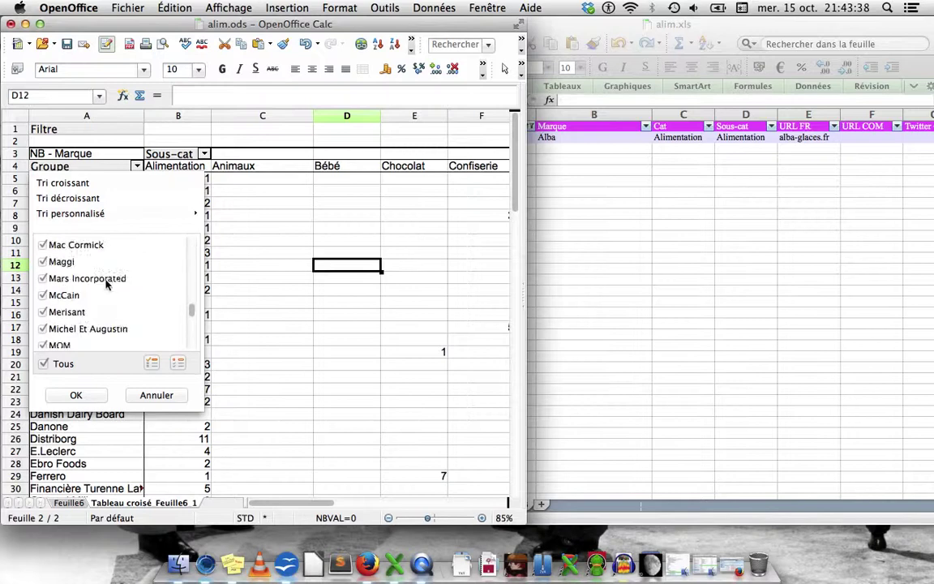
pyautogui.click(53, 364)
pyautogui.scroll(-10, 84, 307)
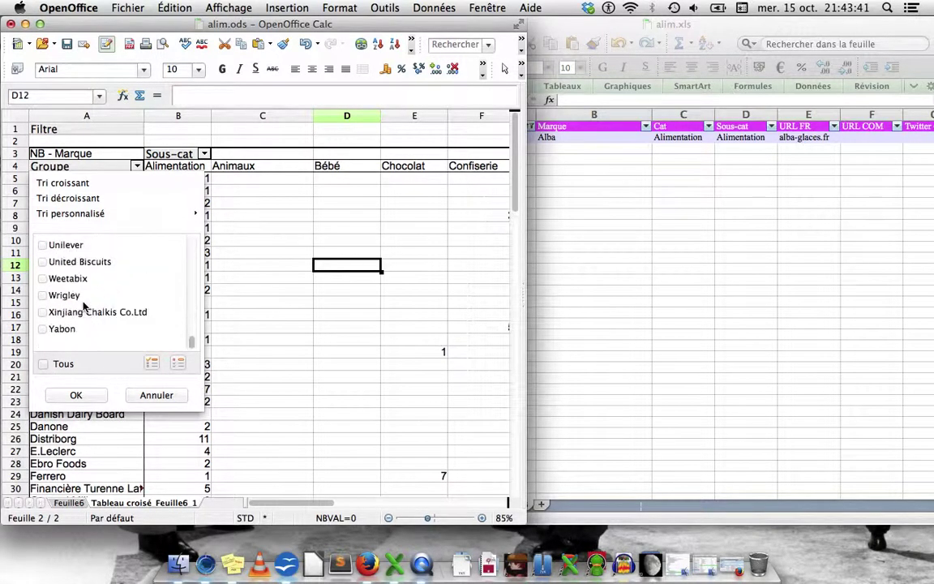
pyautogui.scroll(3, 81, 300)
pyautogui.scroll(-3, 65, 276)
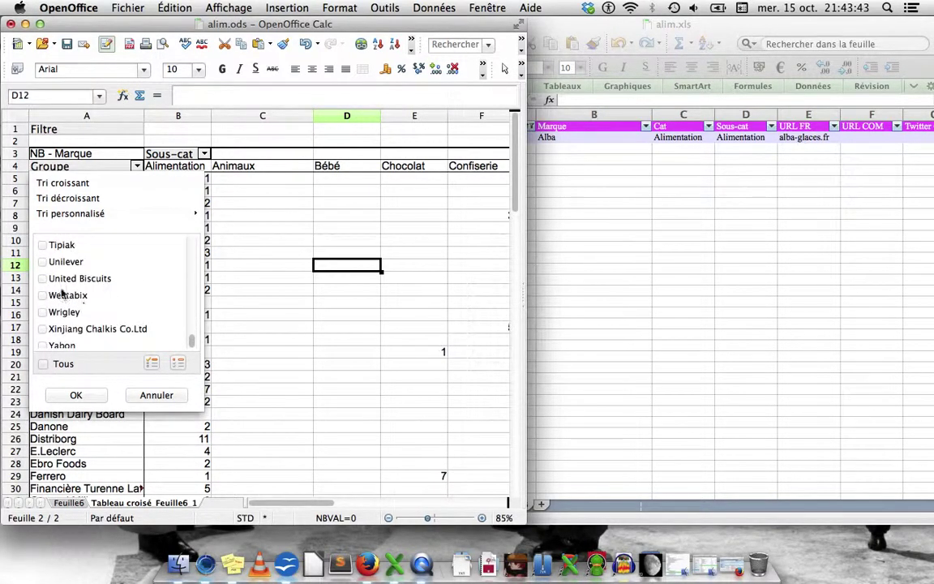
pyautogui.click(43, 263)
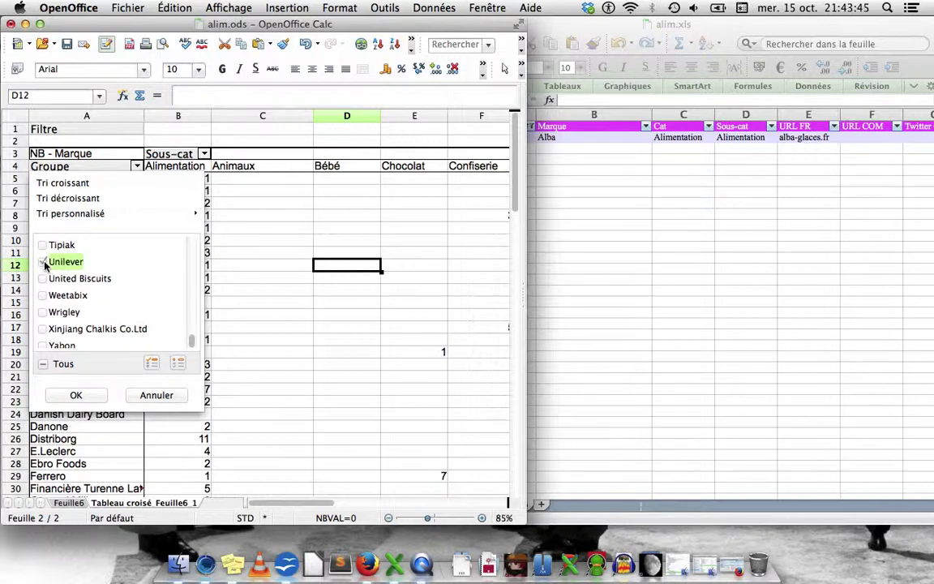
pyautogui.click(77, 395)
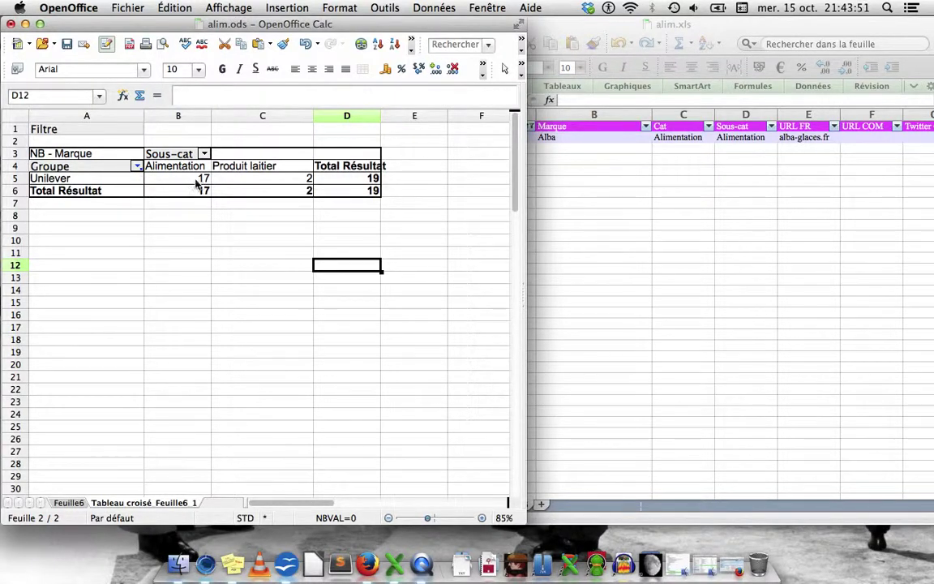
# - Extract the source records behind Unilever's Produit laitier and Alimentation counts onto separate new sheets
pyautogui.doubleClick(273, 180)
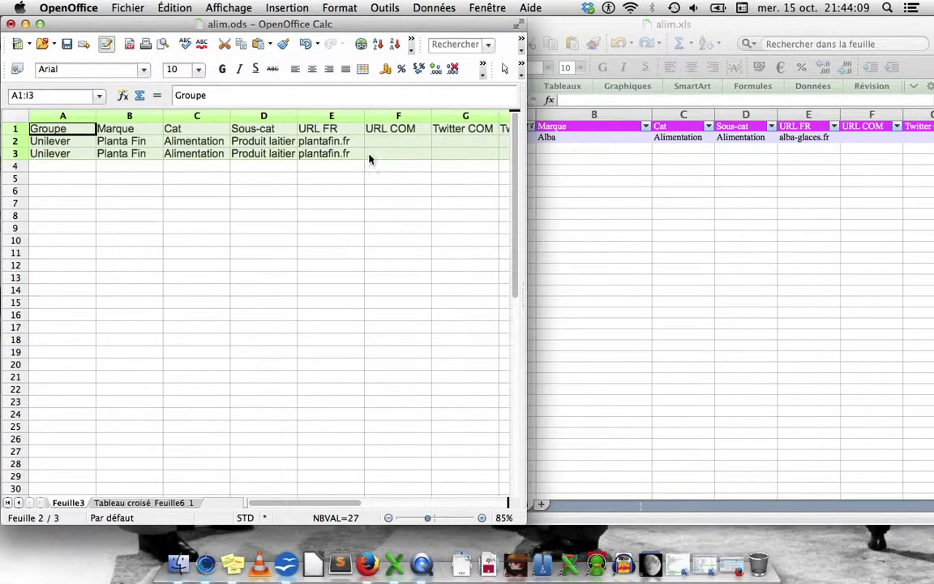
pyautogui.hscroll(2, 410, 189)
pyautogui.hscroll(-2, 410, 189)
pyautogui.hscroll(3, 410, 191)
pyautogui.hscroll(-2, 411, 191)
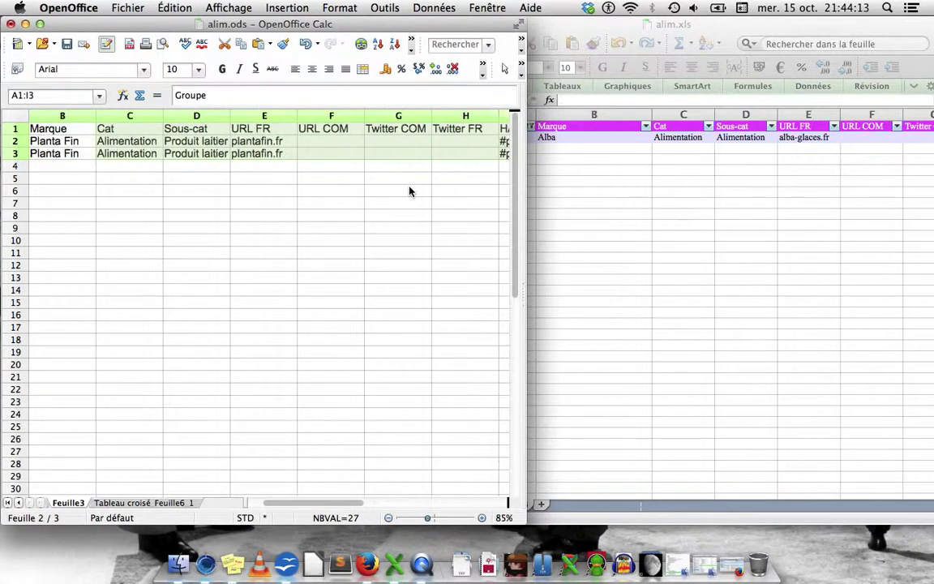
pyautogui.hscroll(-1, 410, 192)
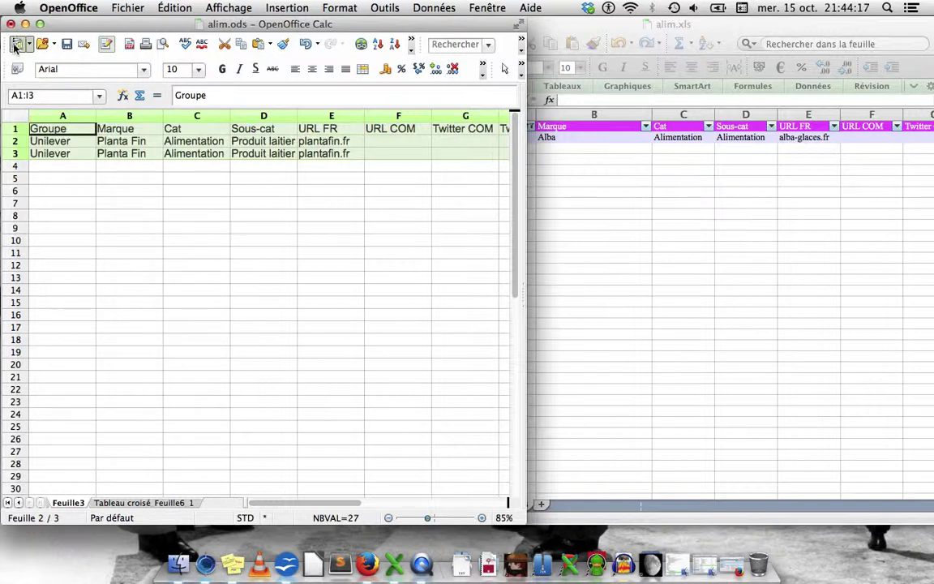
pyautogui.click(149, 504)
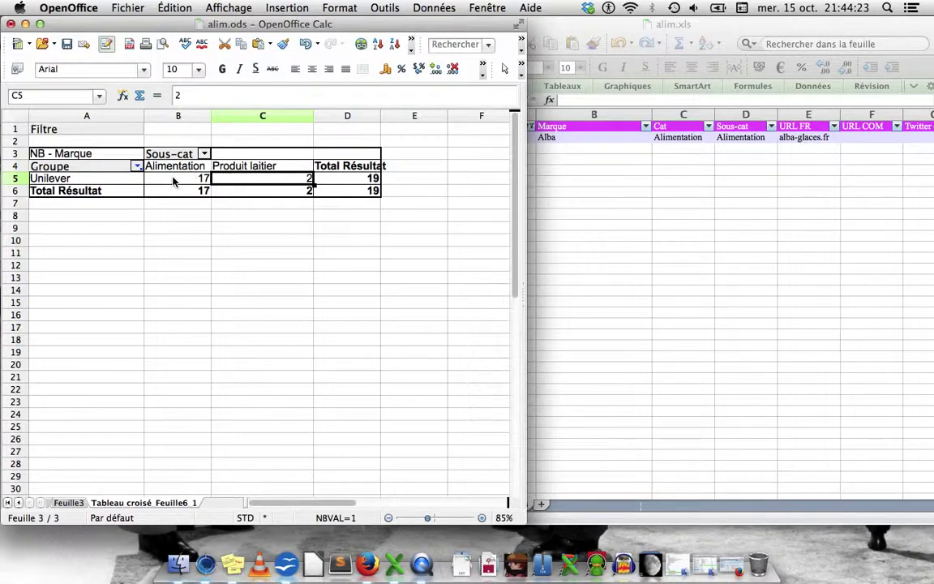
pyautogui.doubleClick(173, 181)
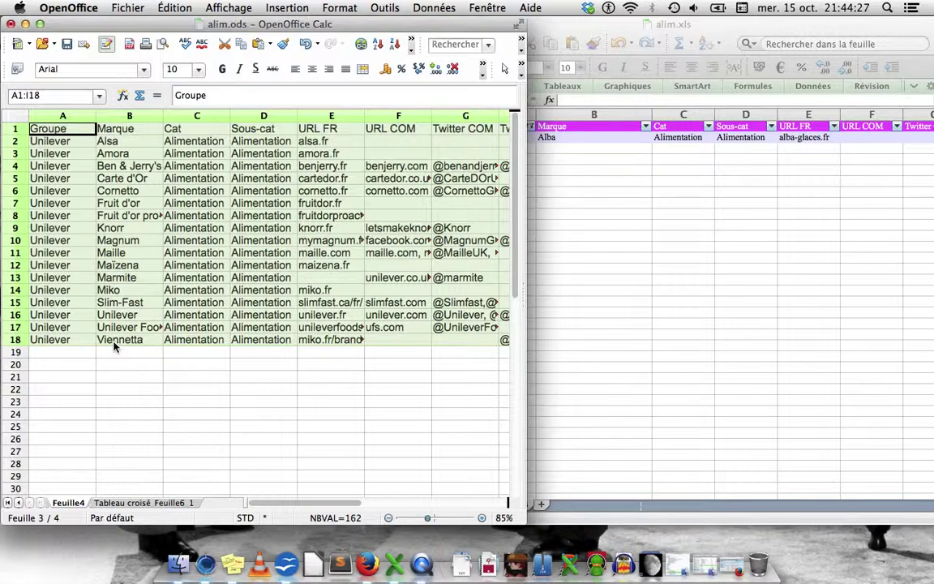
# - Return to the source table on Feuille6 and select the Groupe header cell
pyautogui.click(17, 503)
pyautogui.click(17, 503)
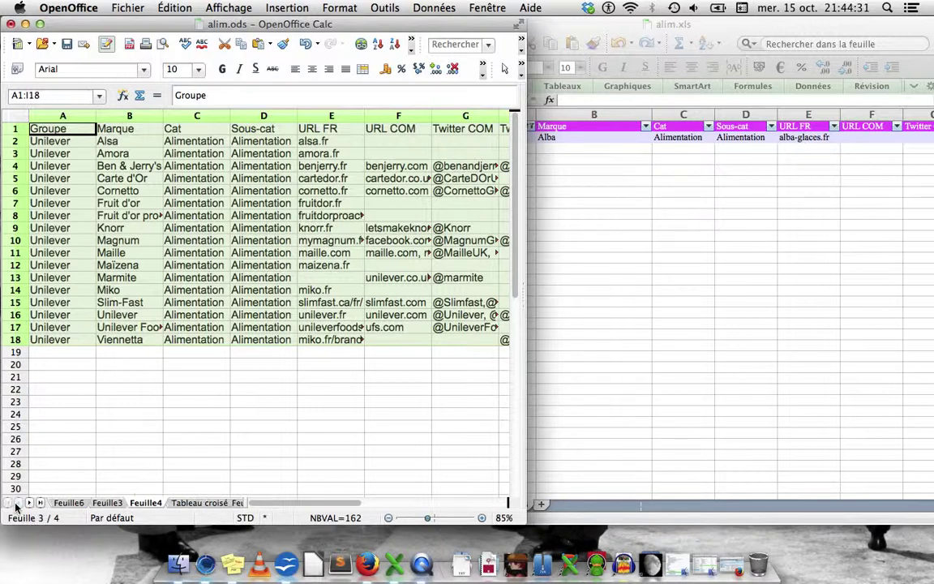
pyautogui.click(69, 503)
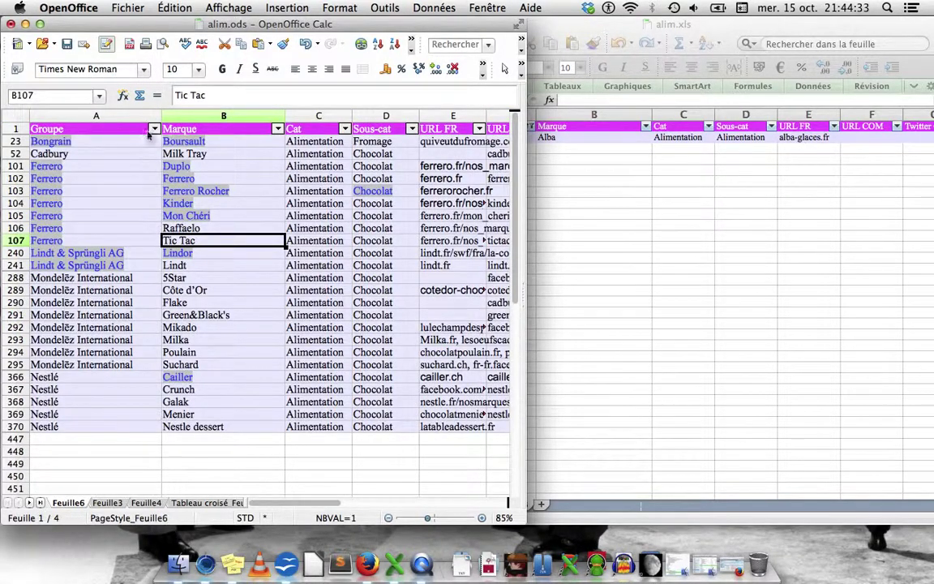
pyautogui.click(81, 174)
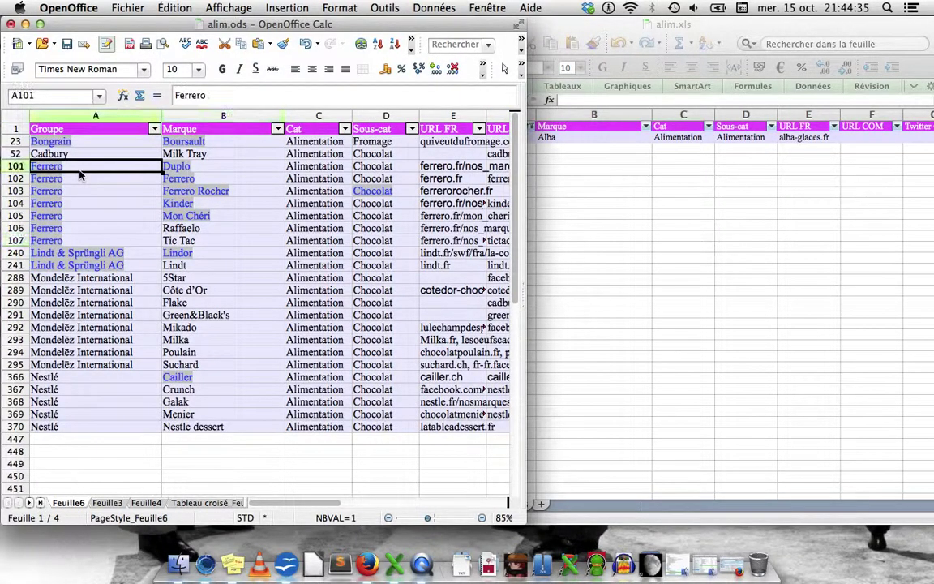
pyautogui.click(95, 132)
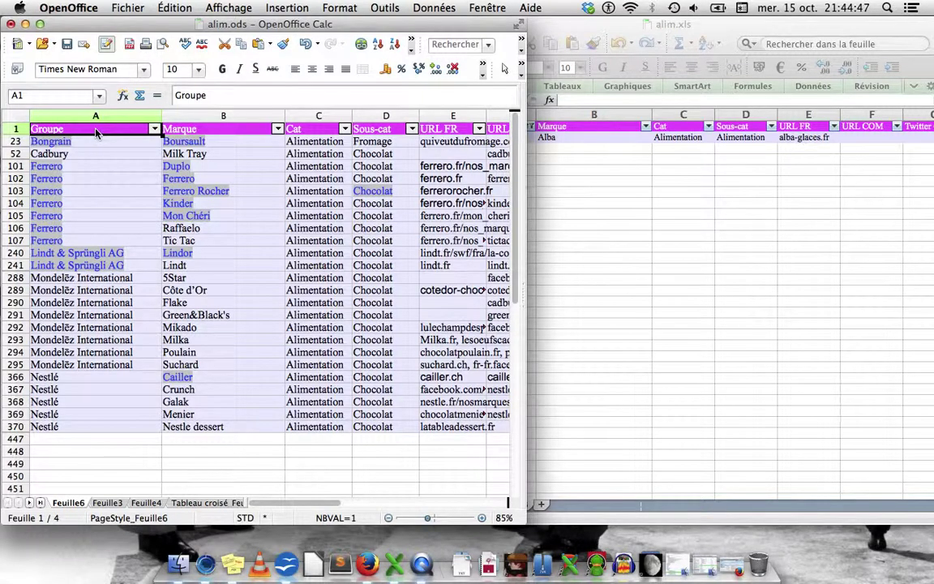
# - Switch to Excel's alim.xls workbook and look over the available data commands, including sorting, filtering and pivot tables
pyautogui.click(728, 27)
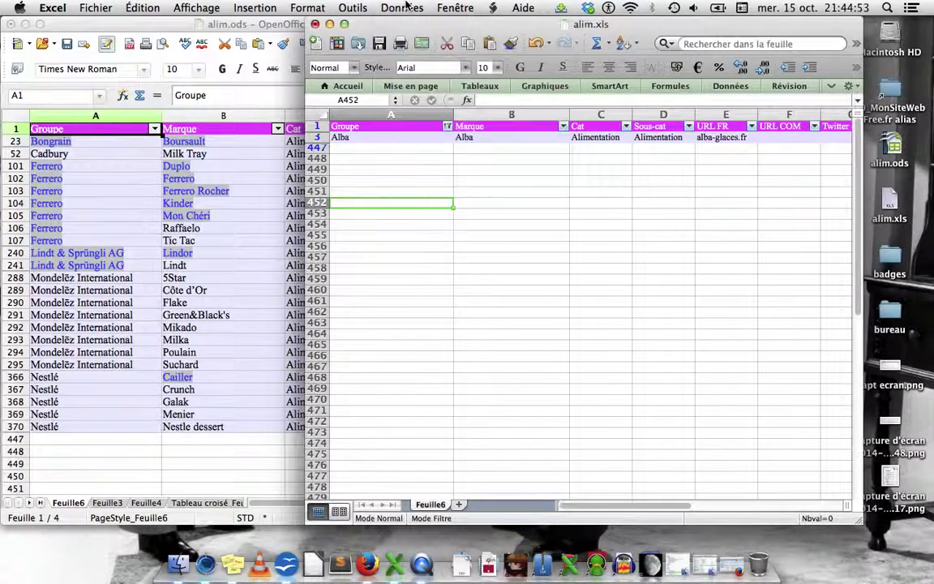
pyautogui.click(405, 7)
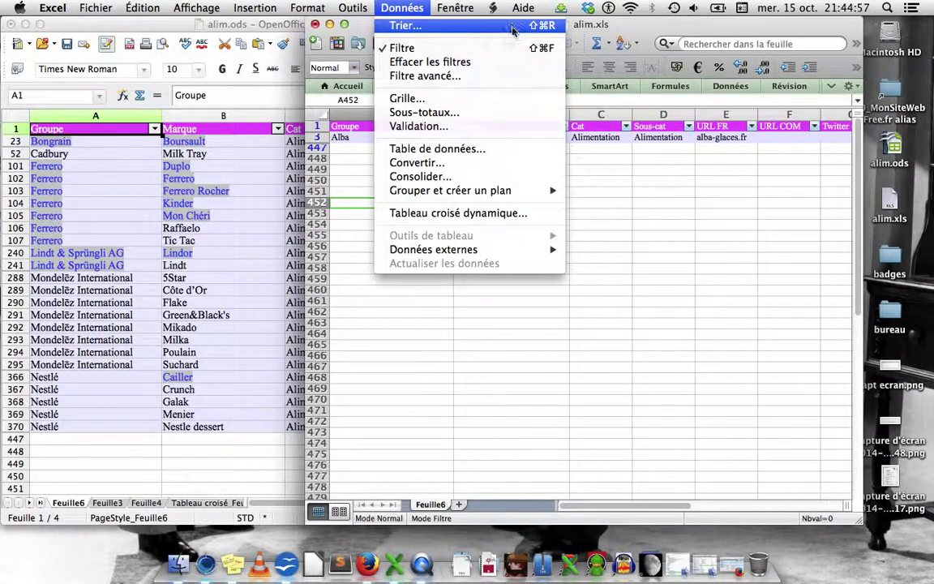
pyautogui.click(616, 377)
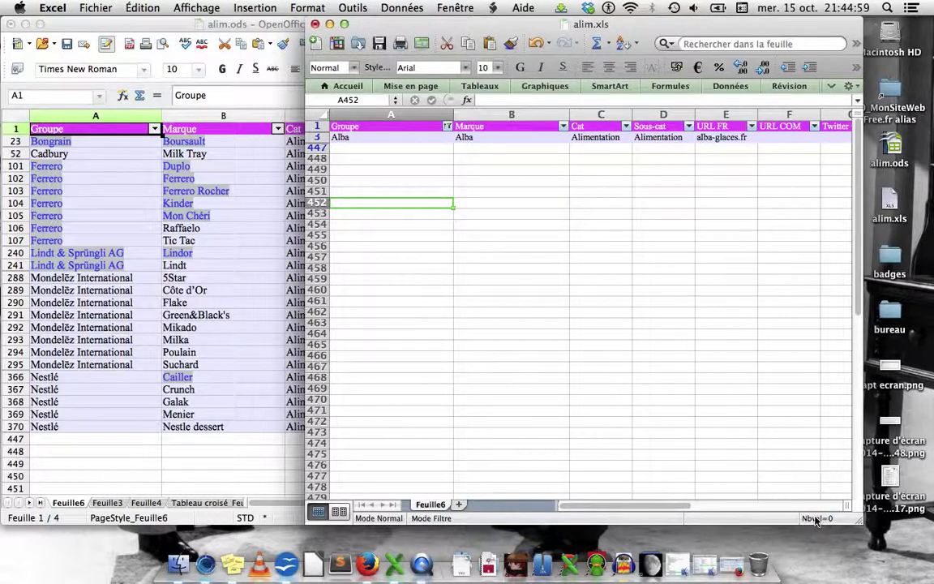